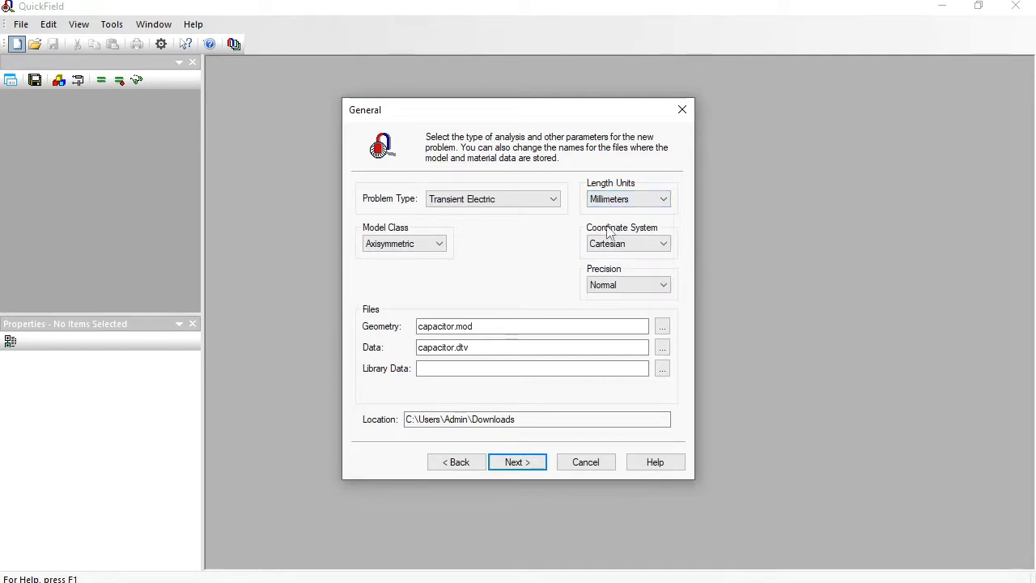
- Accept the general settings and finish creating the problem with calculation up to 0.02 s in steps of 0.0002 s
{"action": "left_click", "coordinate": [515, 463]}
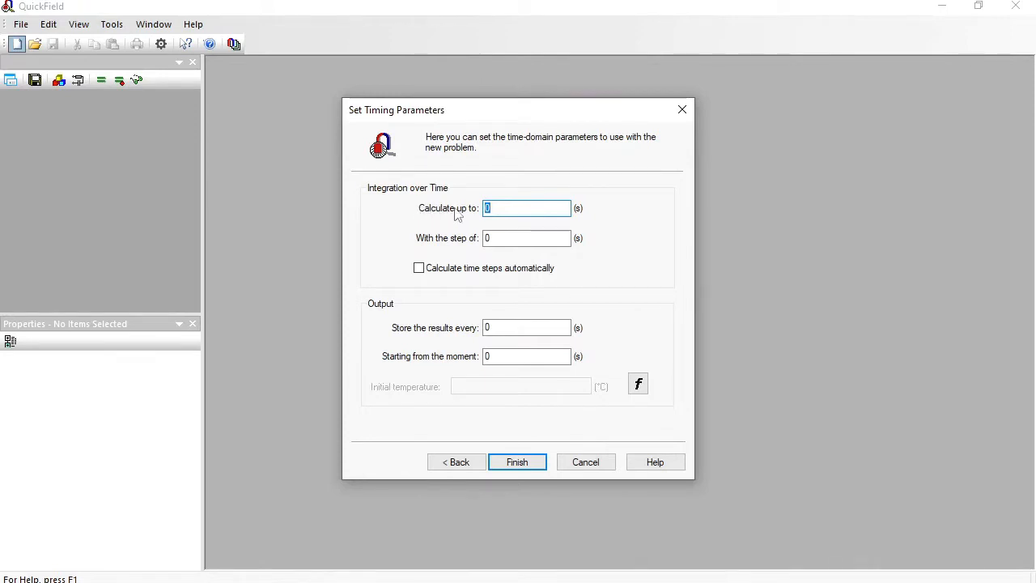
{"action": "type", "text": "0"}
{"action": "left_click", "coordinate": [533, 237]}
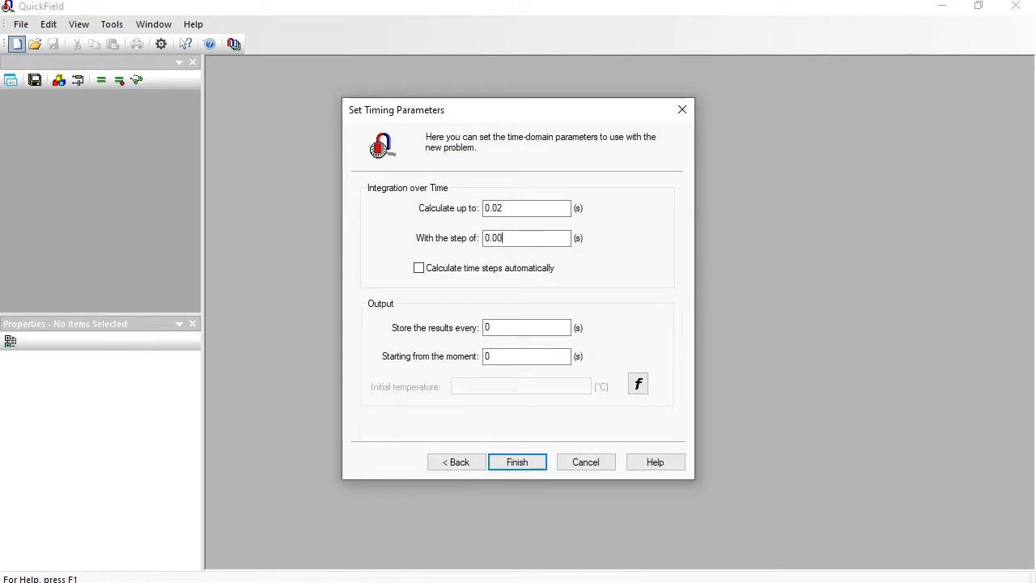
{"action": "type", "text": ".0002"}
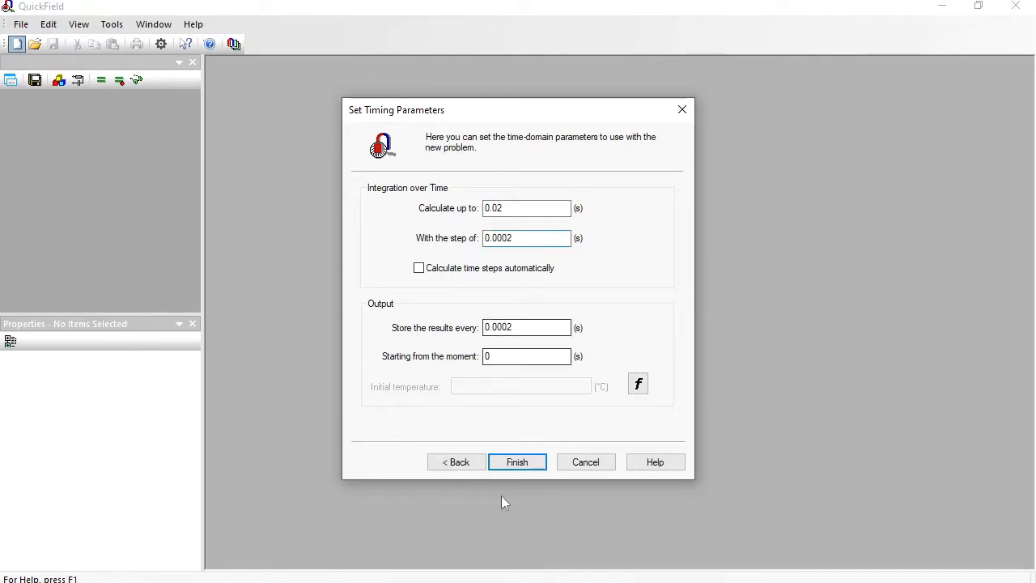
{"action": "left_click", "coordinate": [515, 466]}
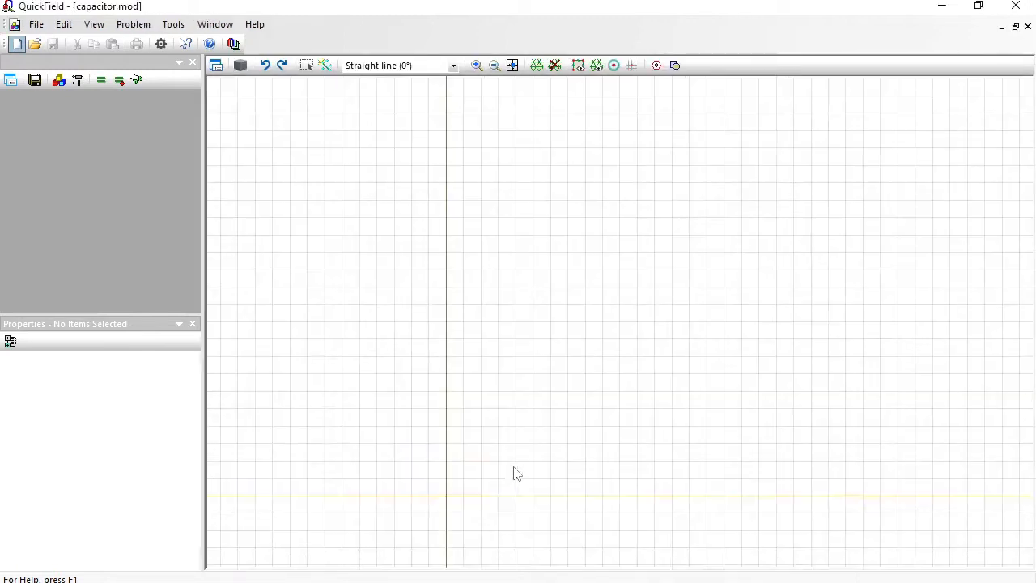
{"action": "left_click", "coordinate": [571, 329]}
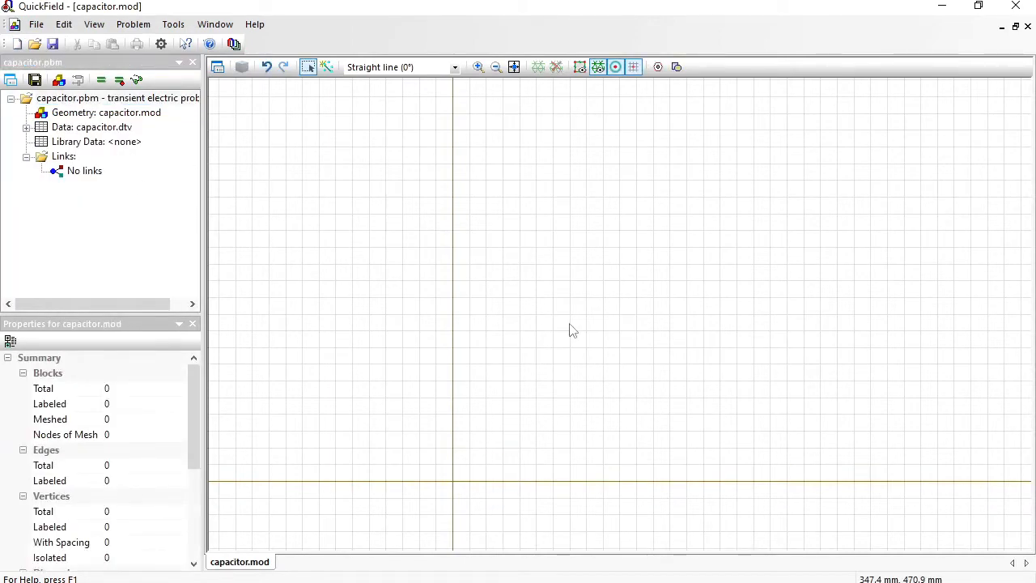
- Insert a rectangle 0.6 mm wide and 24 mm high, centred at the origin
{"action": "left_click", "coordinate": [676, 68]}
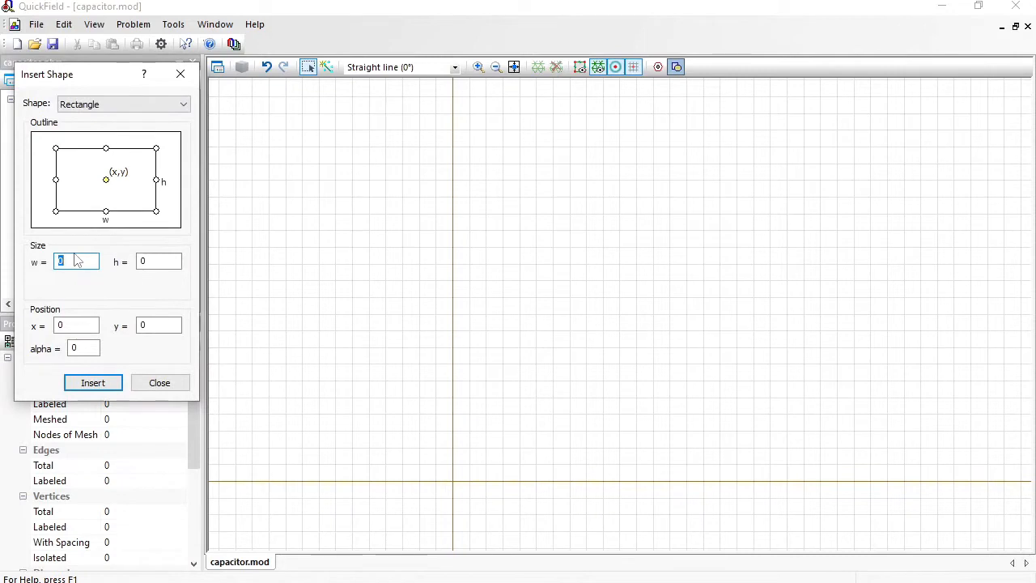
{"action": "type", "text": "0"}
{"action": "left_click", "coordinate": [145, 260]}
{"action": "double_click", "coordinate": [146, 260]}
{"action": "type", "text": "24"}
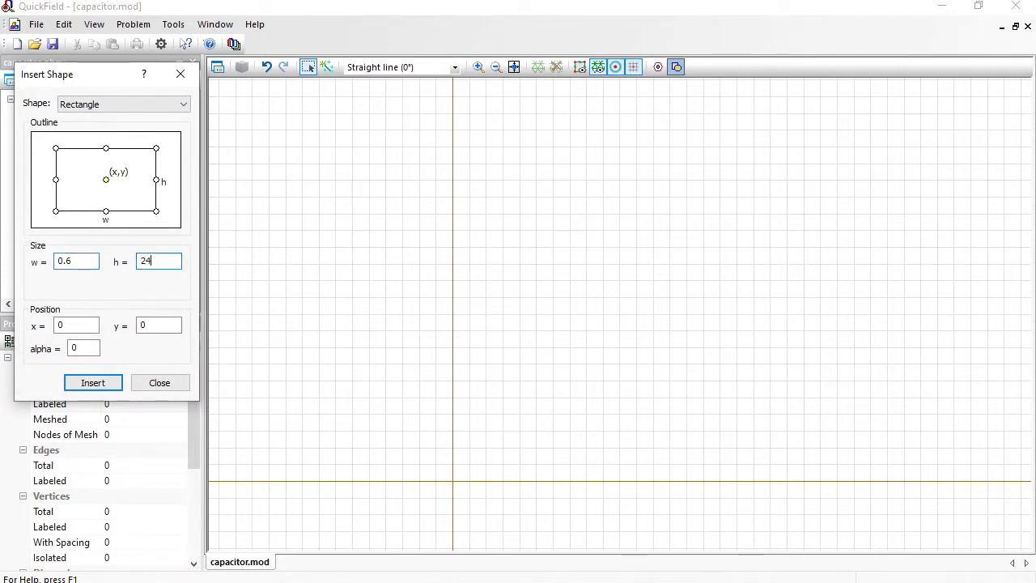
{"action": "left_click", "coordinate": [90, 382]}
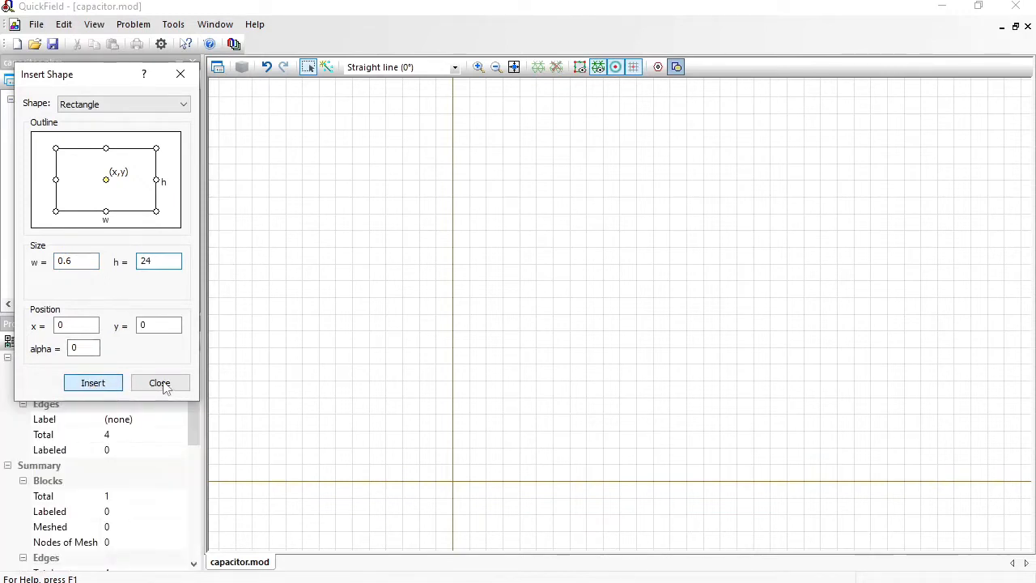
{"action": "left_click", "coordinate": [161, 384]}
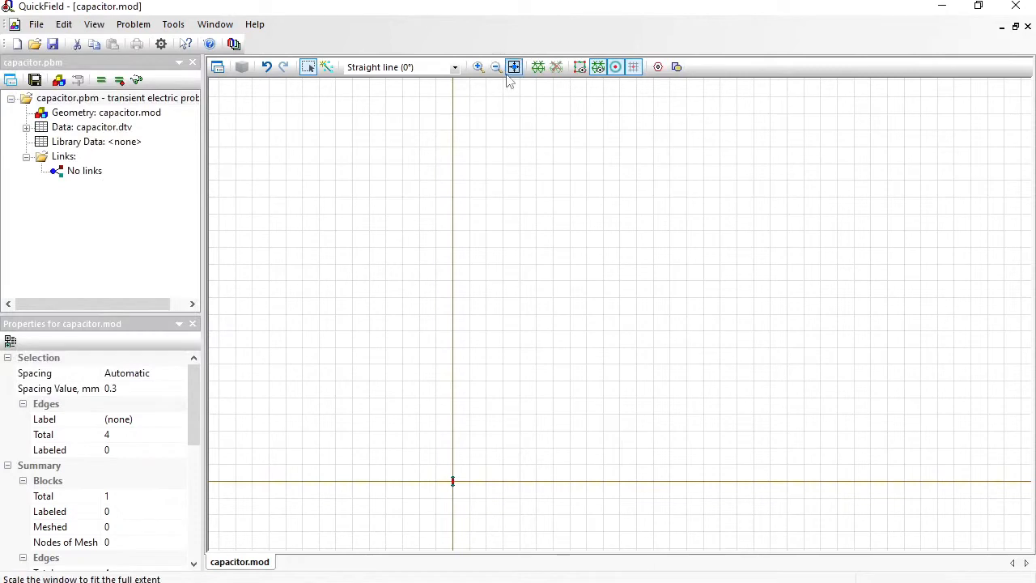
- Duplicate the rectangle by displacement with 13 copies spaced 0.6 mm horizontally
{"action": "left_click", "coordinate": [513, 68]}
{"action": "left_click", "coordinate": [495, 68]}
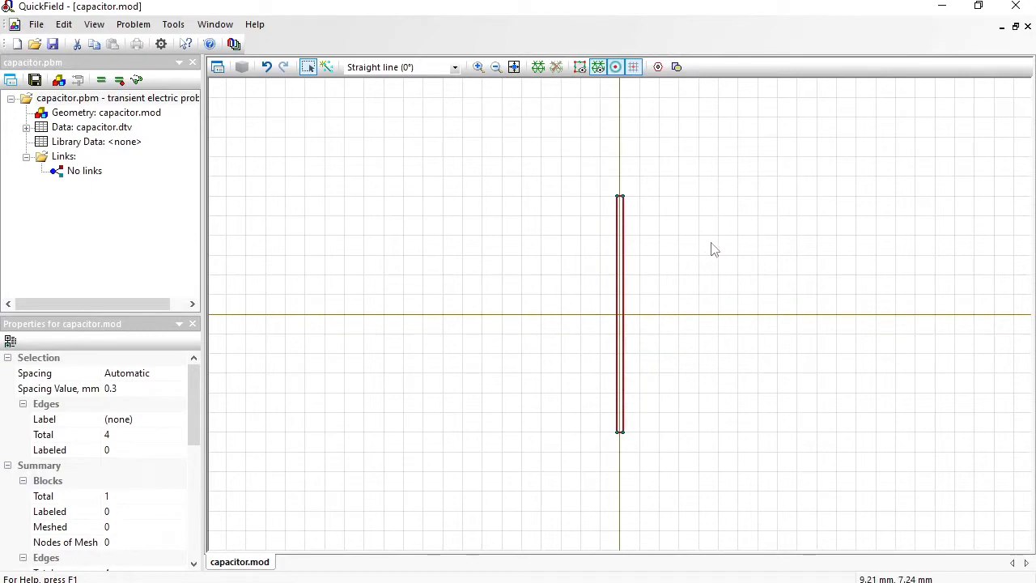
{"action": "right_click", "coordinate": [625, 249]}
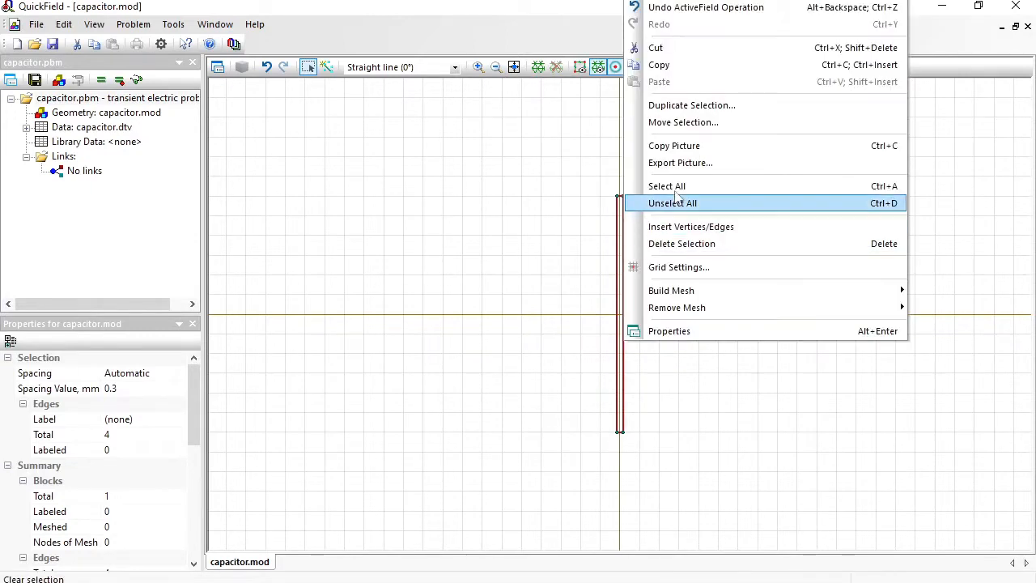
{"action": "left_click", "coordinate": [695, 105]}
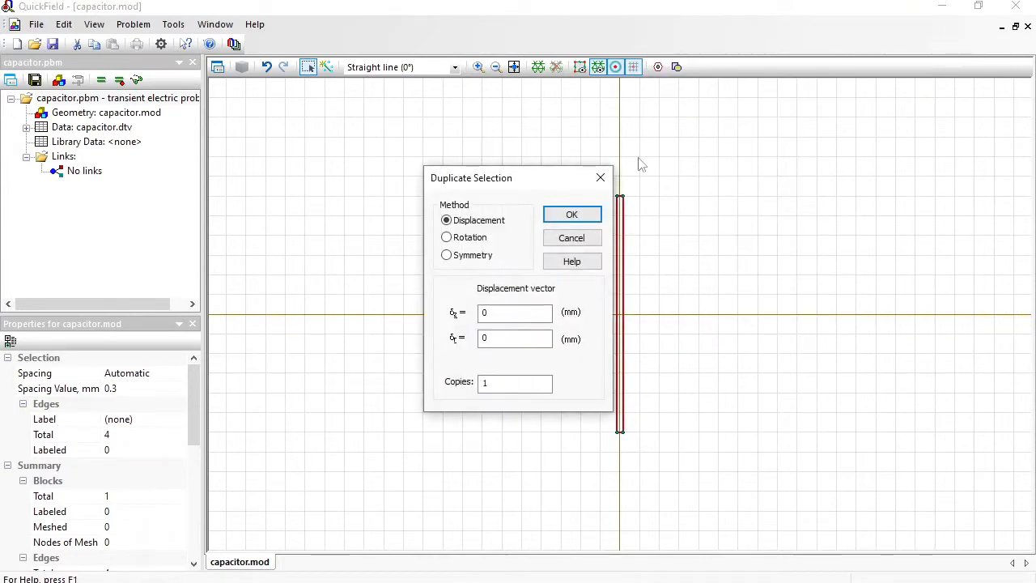
{"action": "left_click", "coordinate": [501, 312]}
{"action": "type", "text": "."}
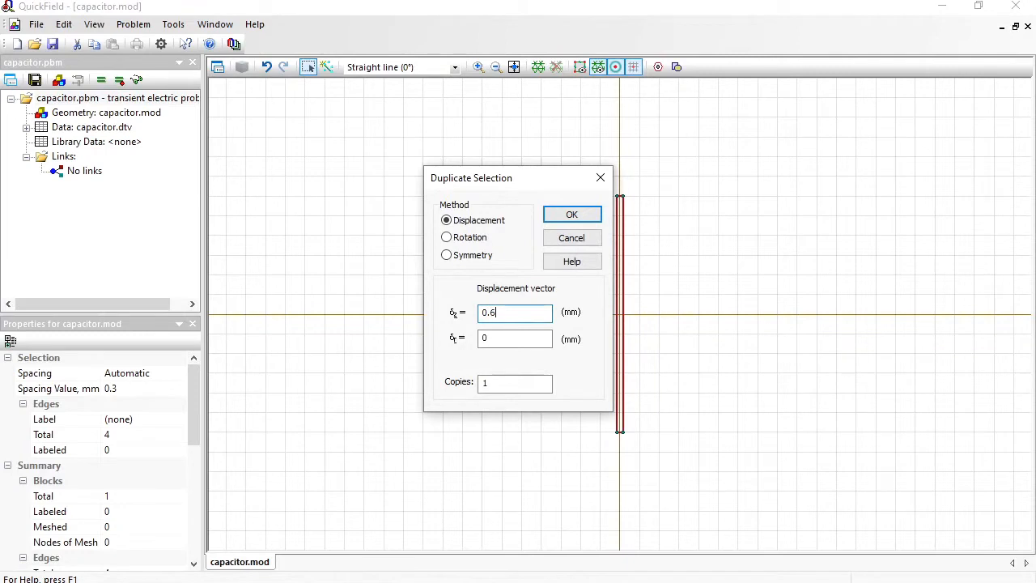
{"action": "type", "text": "6"}
{"action": "left_click", "coordinate": [503, 381]}
{"action": "type", "text": "3"}
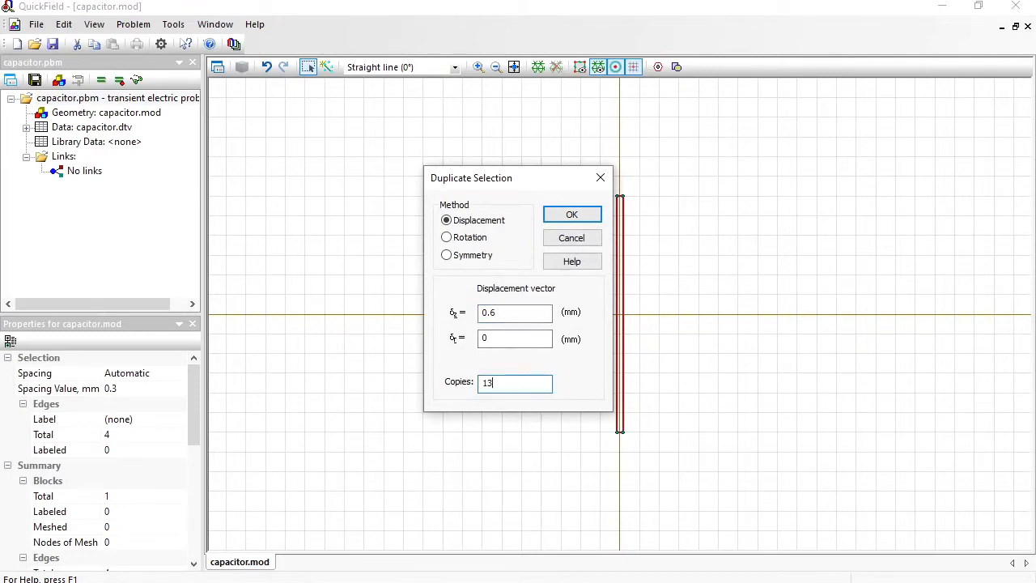
{"action": "left_click", "coordinate": [567, 215]}
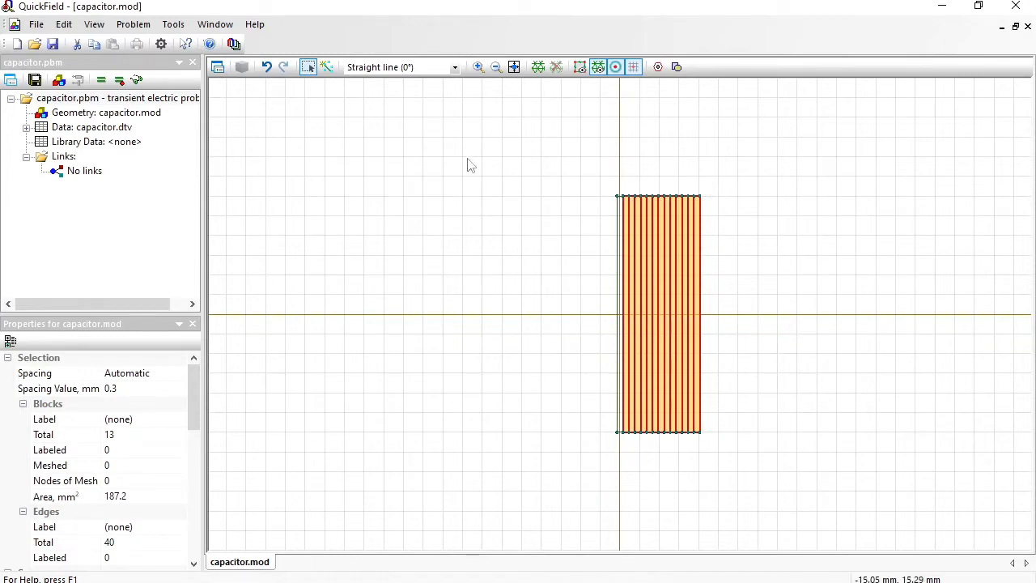
- Draw a straight line along the horizontal axis from x = -6 mm, crossing all the strips and ending beyond the last one
{"action": "left_click", "coordinate": [327, 67]}
{"action": "left_click", "coordinate": [560, 314]}
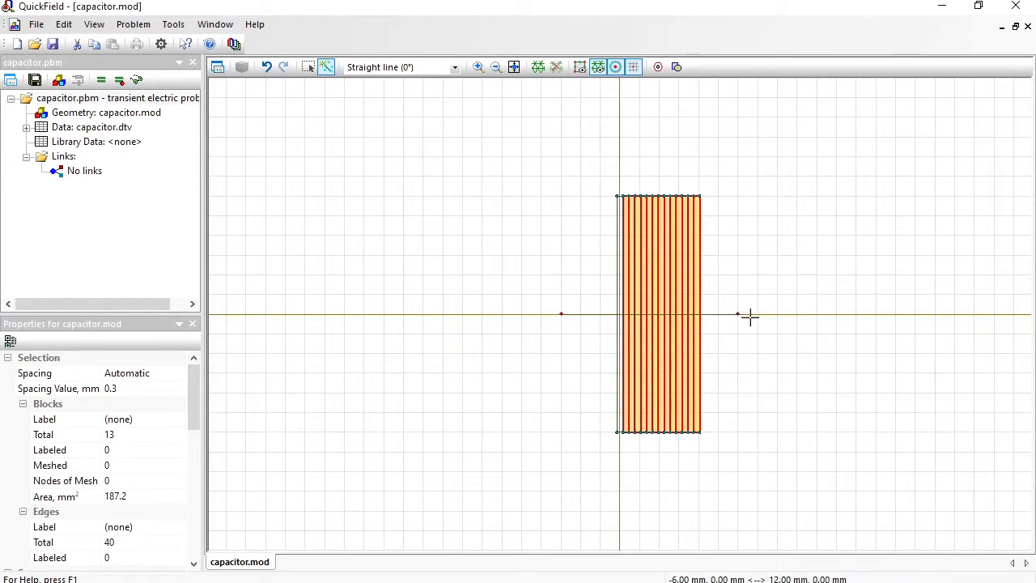
{"action": "left_click", "coordinate": [769, 314]}
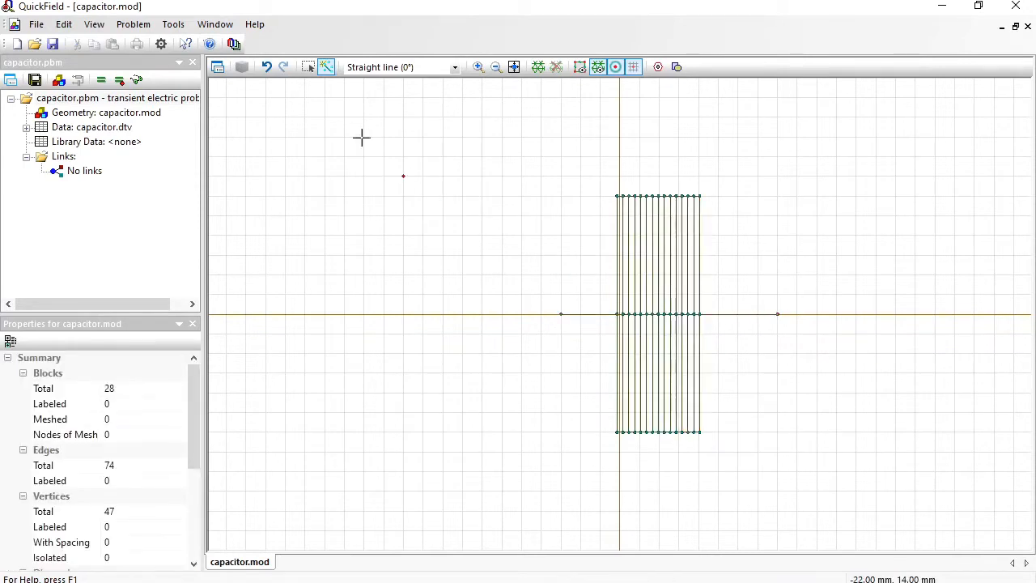
- Delete the half of the strips below the horizontal axis, including their lower vertices and edges
{"action": "left_click", "coordinate": [312, 68]}
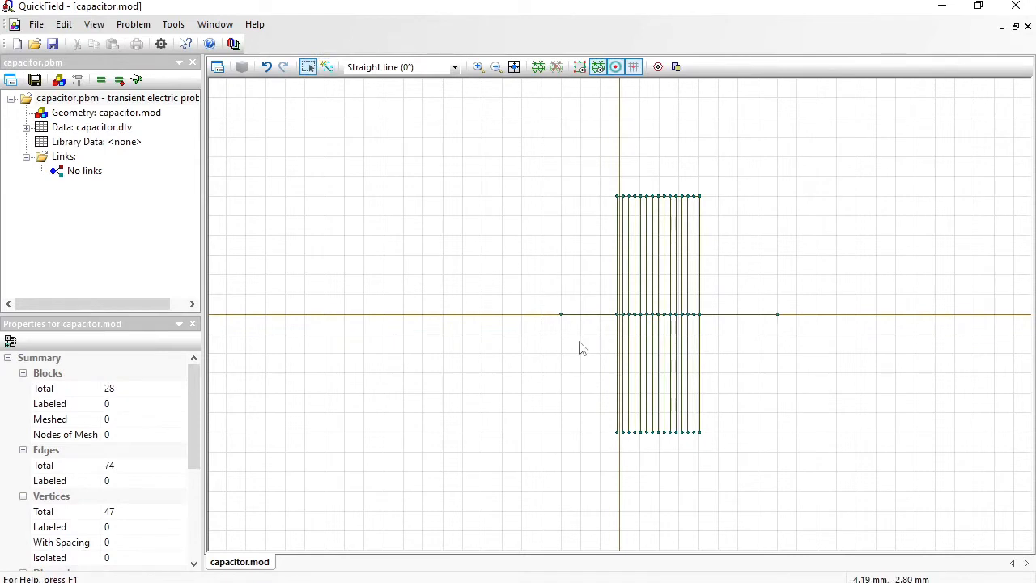
{"action": "left_click_drag", "start_coordinate": [579, 342], "coordinate": [742, 447]}
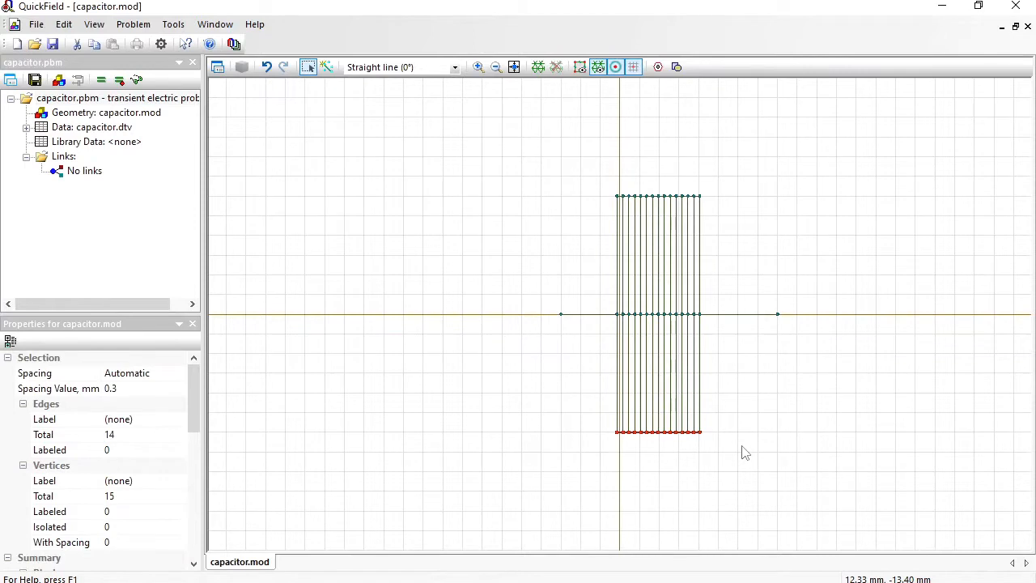
{"action": "key", "text": "Delete"}
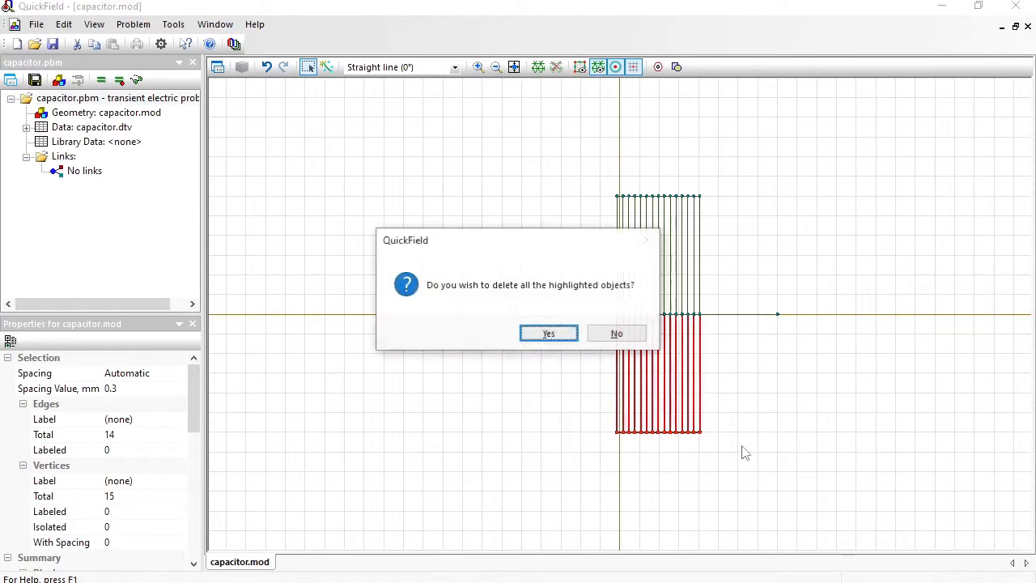
{"action": "left_click", "coordinate": [548, 334]}
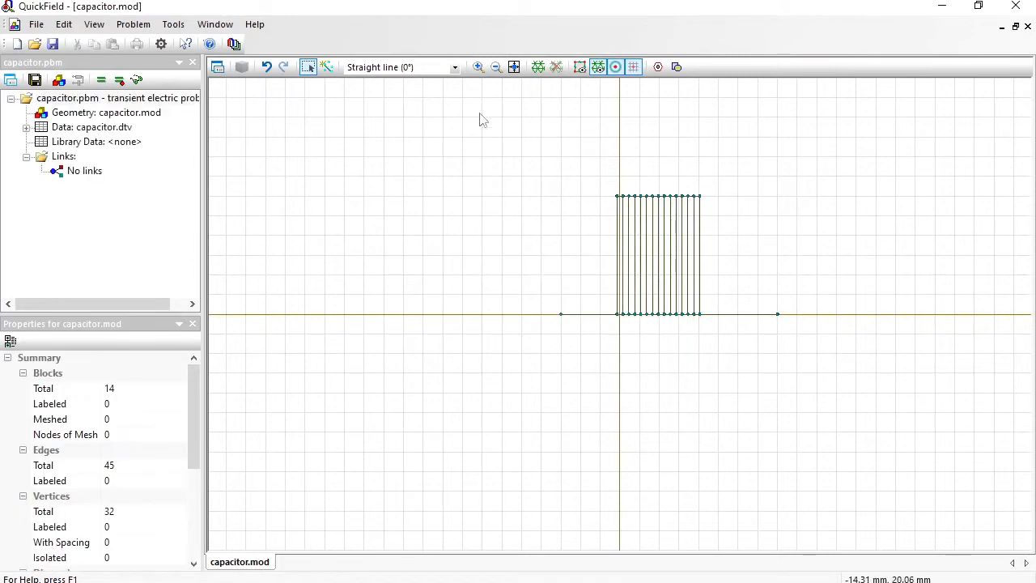
- Select all the remaining strips and label their blocks "dielectric"
{"action": "left_click", "coordinate": [513, 68]}
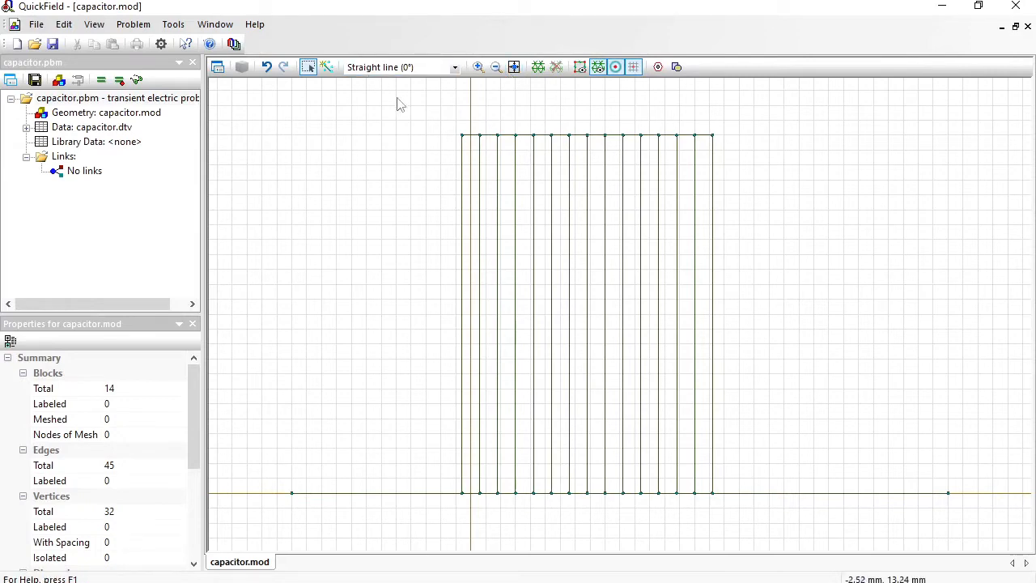
{"action": "left_click_drag", "start_coordinate": [418, 109], "coordinate": [784, 515]}
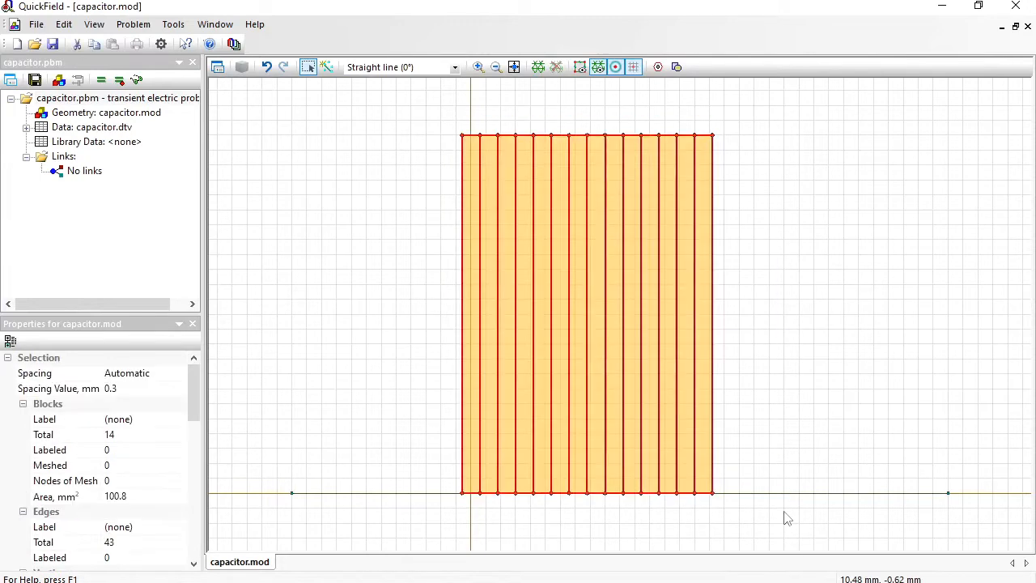
{"action": "left_click", "coordinate": [148, 418]}
{"action": "type", "text": "di"}
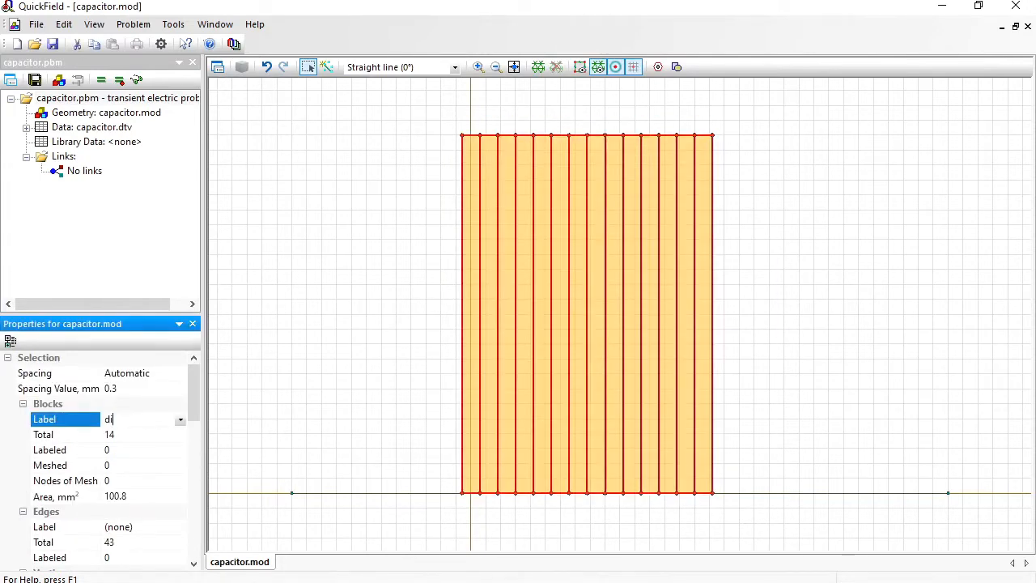
{"action": "type", "text": "electric"}
{"action": "key", "text": "Return"}
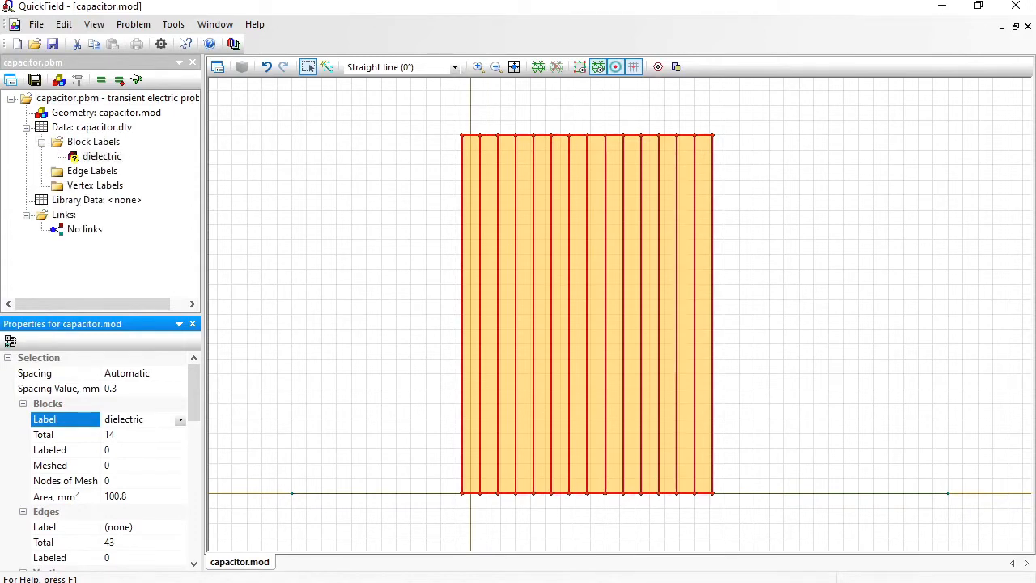
- Label every other vertical edge "odd", starting with the first edge and ending with the last one
{"action": "left_click", "coordinate": [463, 251]}
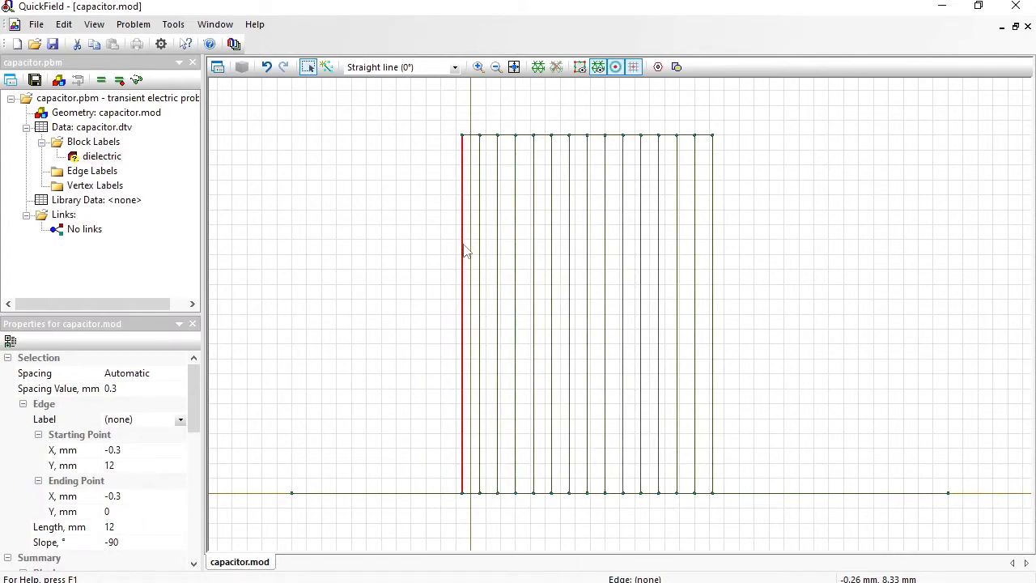
{"action": "left_click", "coordinate": [497, 258], "text": "ctrl"}
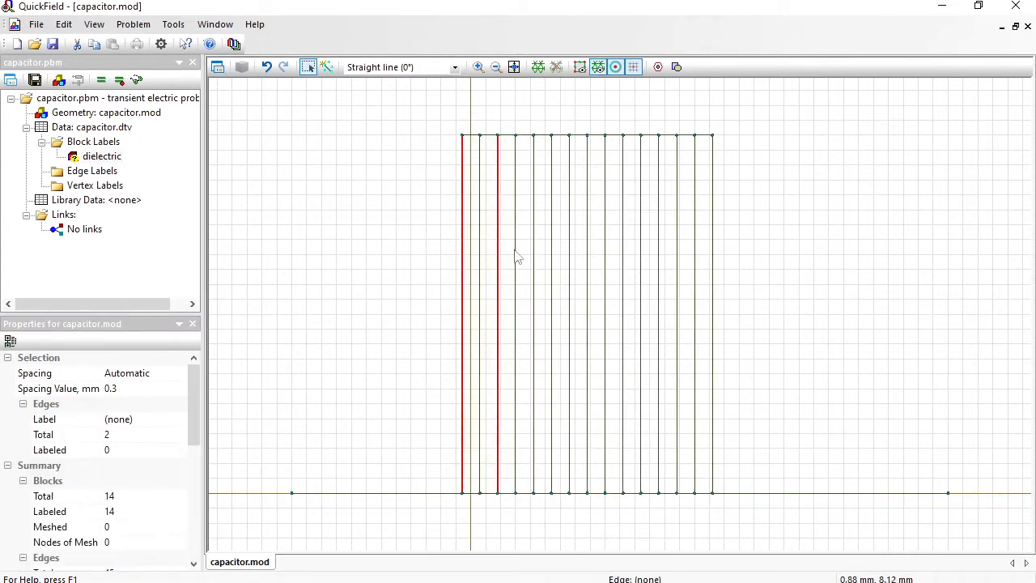
{"action": "left_click", "coordinate": [534, 254], "text": "ctrl"}
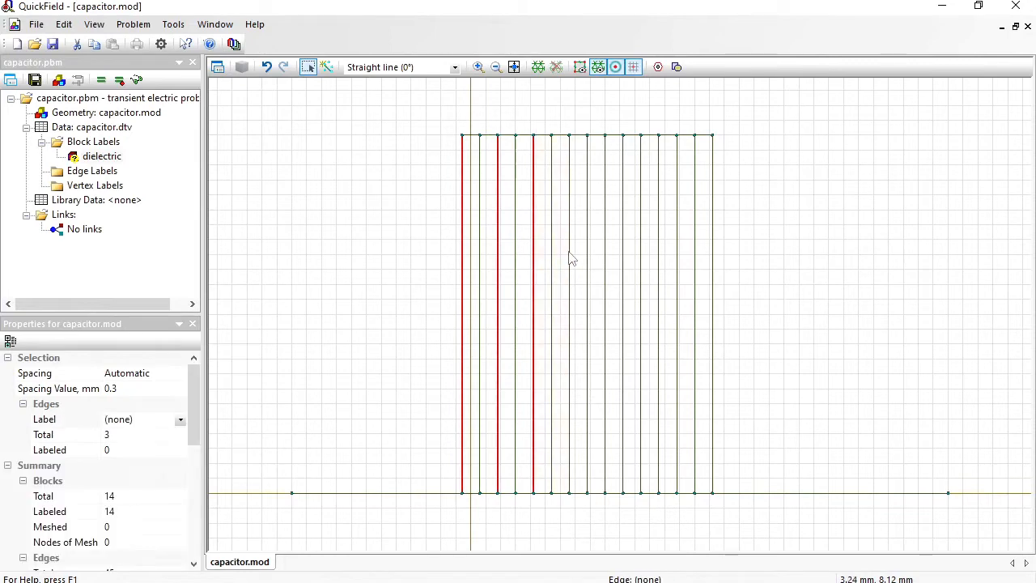
{"action": "left_click", "coordinate": [569, 259], "text": "ctrl"}
{"action": "left_click", "coordinate": [606, 265], "text": "ctrl"}
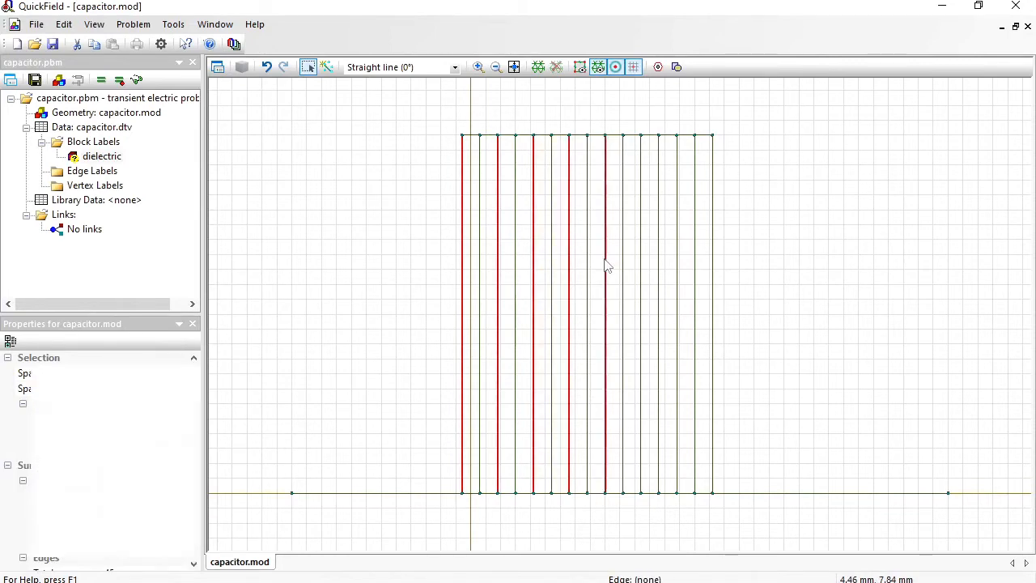
{"action": "left_click", "coordinate": [642, 267], "text": "ctrl"}
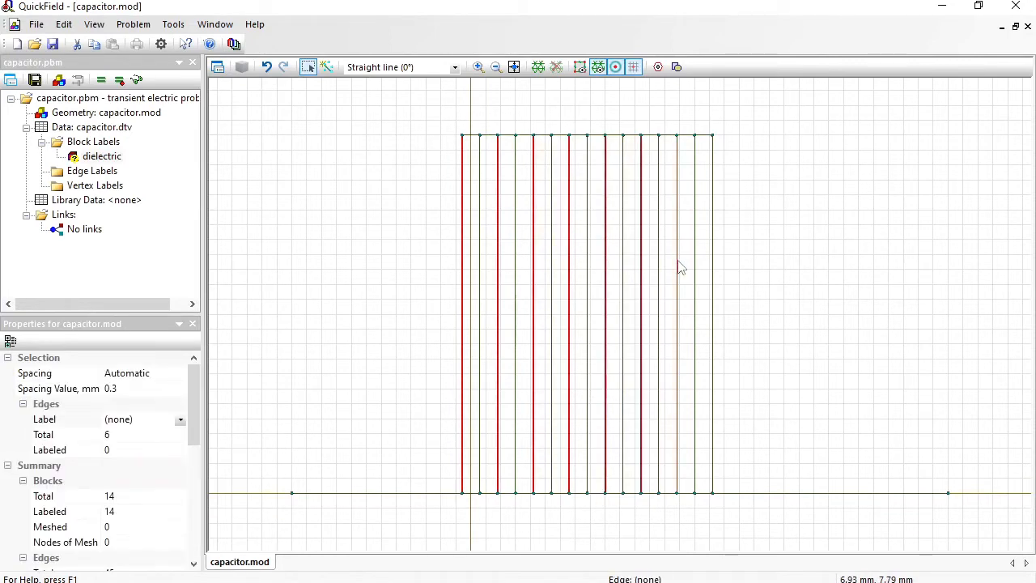
{"action": "left_click", "coordinate": [678, 267], "text": "ctrl"}
{"action": "left_click", "coordinate": [714, 268], "text": "ctrl"}
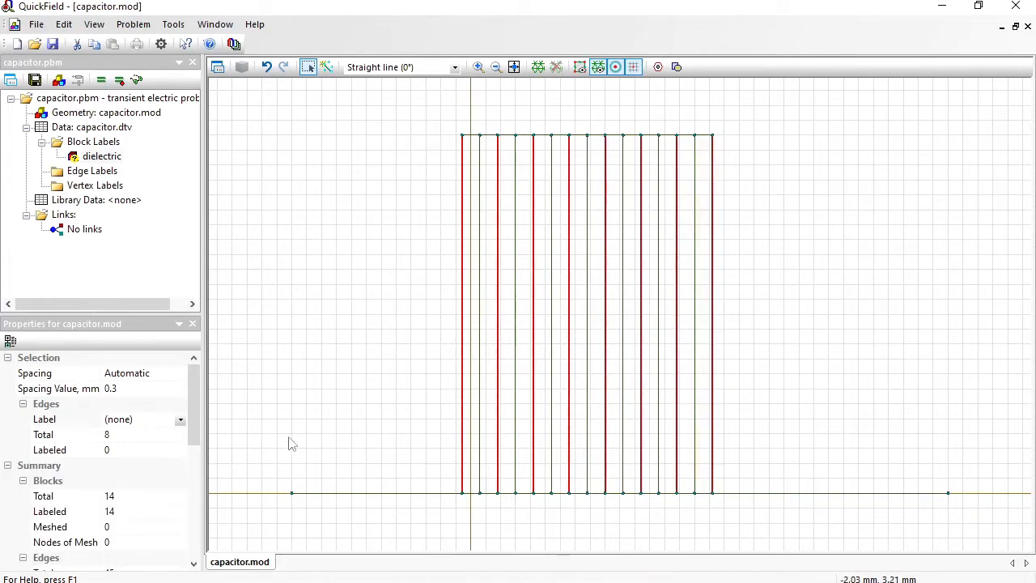
{"action": "left_click", "coordinate": [153, 419]}
{"action": "type", "text": "od"}
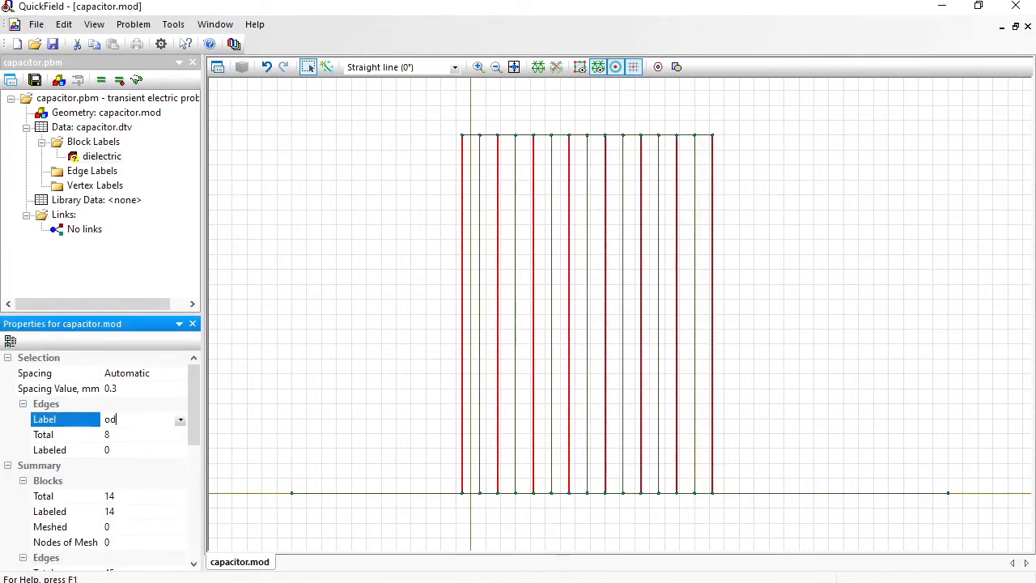
{"action": "type", "text": "d"}
{"action": "key", "text": "Return"}
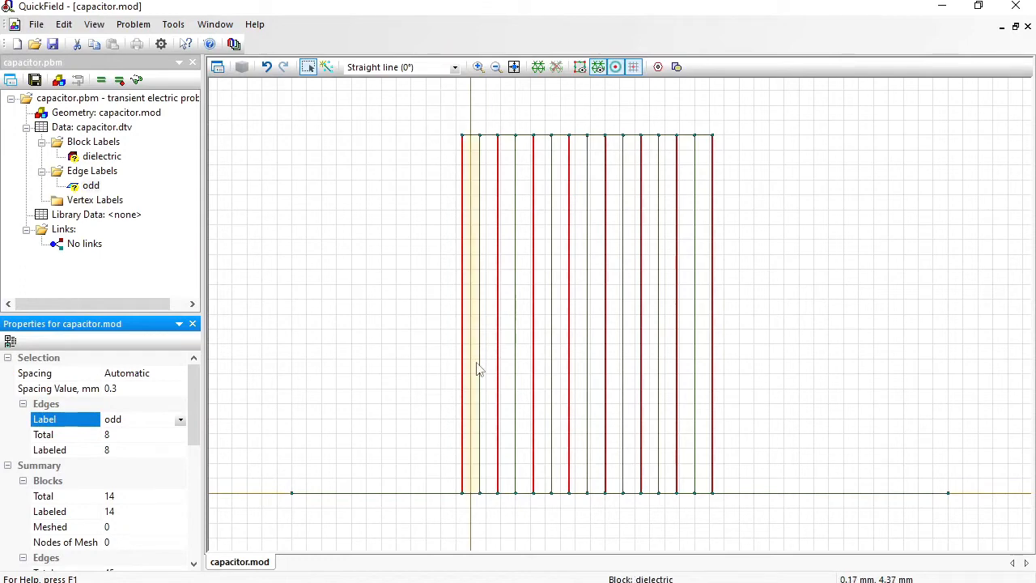
- Label the seven remaining unlabelled vertical edges between the "odd" ones as "even"
{"action": "left_click", "coordinate": [480, 370]}
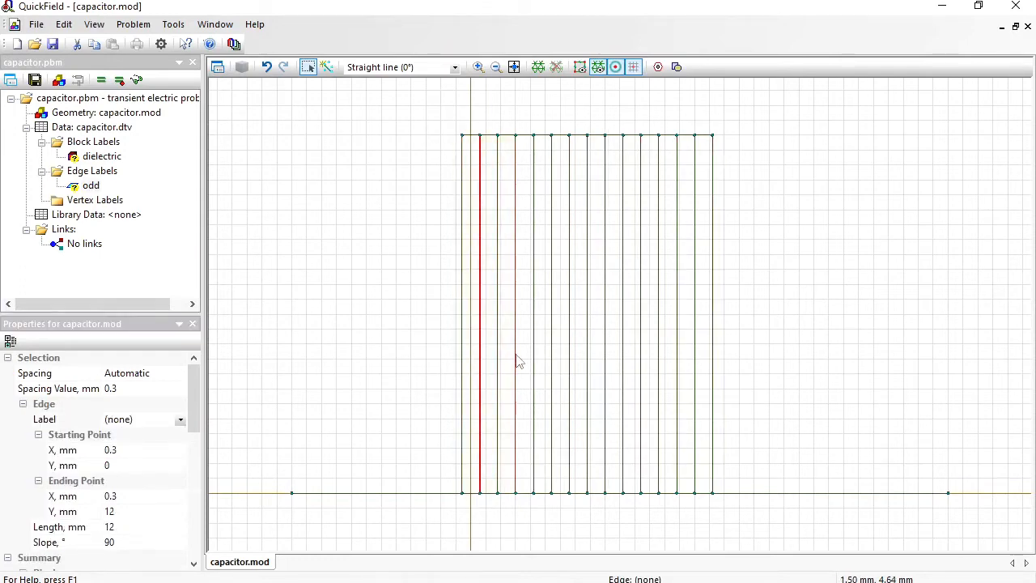
{"action": "left_click", "coordinate": [515, 361], "text": "ctrl"}
{"action": "left_click", "coordinate": [551, 361], "text": "ctrl"}
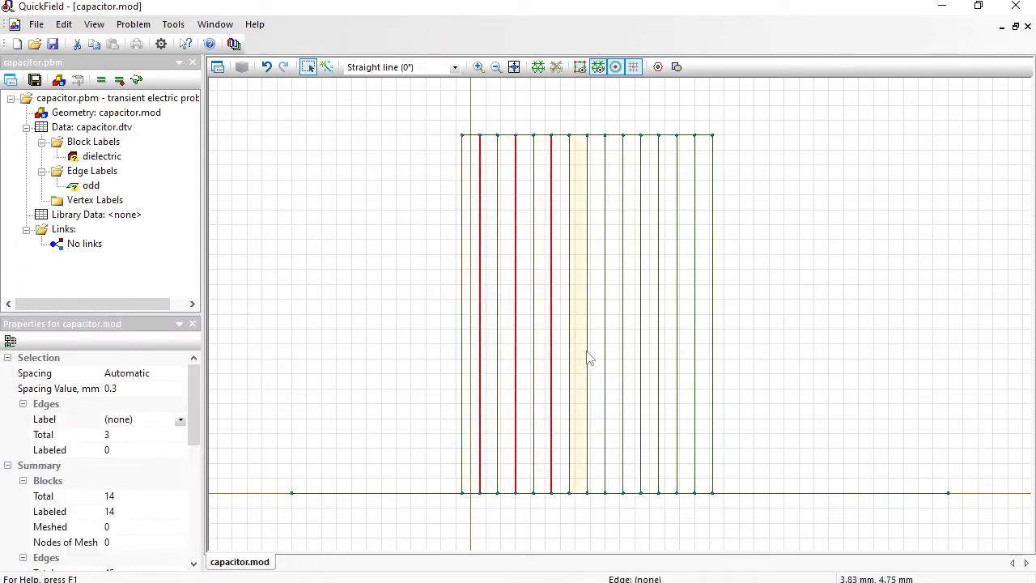
{"action": "left_click", "coordinate": [588, 359], "text": "ctrl"}
{"action": "left_click", "coordinate": [623, 359], "text": "ctrl"}
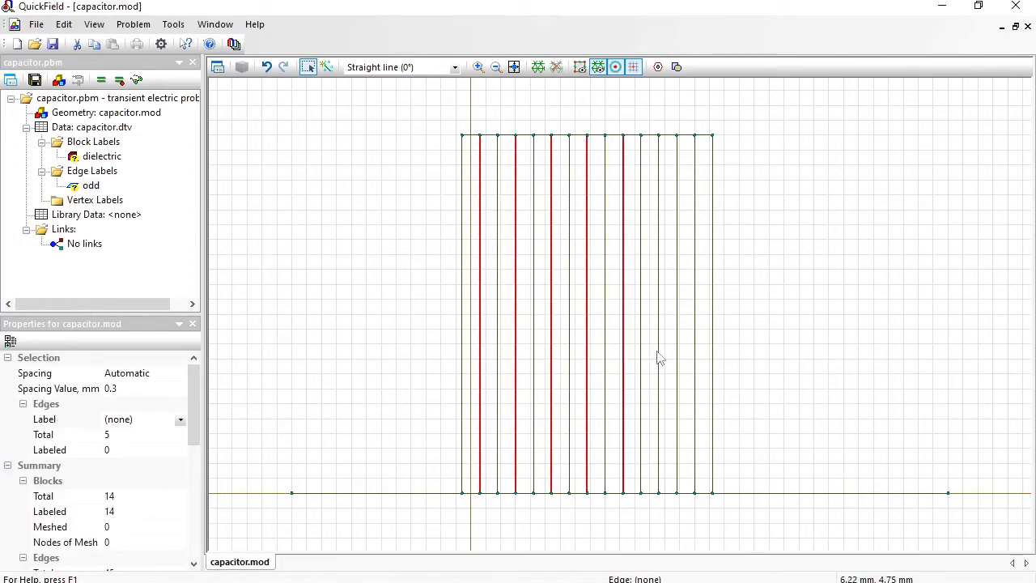
{"action": "left_click", "coordinate": [658, 358], "text": "ctrl"}
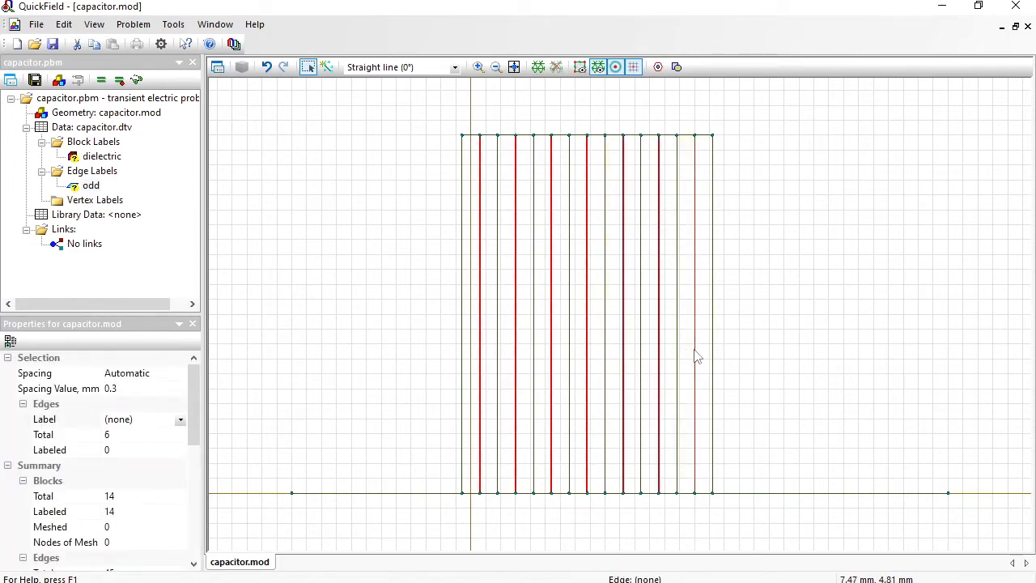
{"action": "left_click", "coordinate": [695, 356], "text": "ctrl"}
{"action": "left_click", "coordinate": [137, 421]}
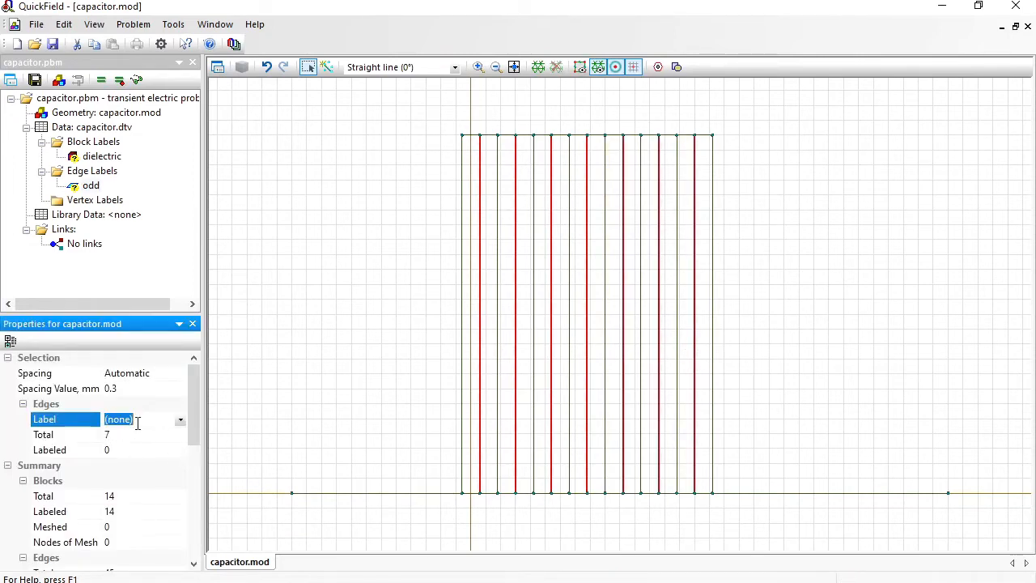
{"action": "type", "text": "even"}
{"action": "key", "text": "Return"}
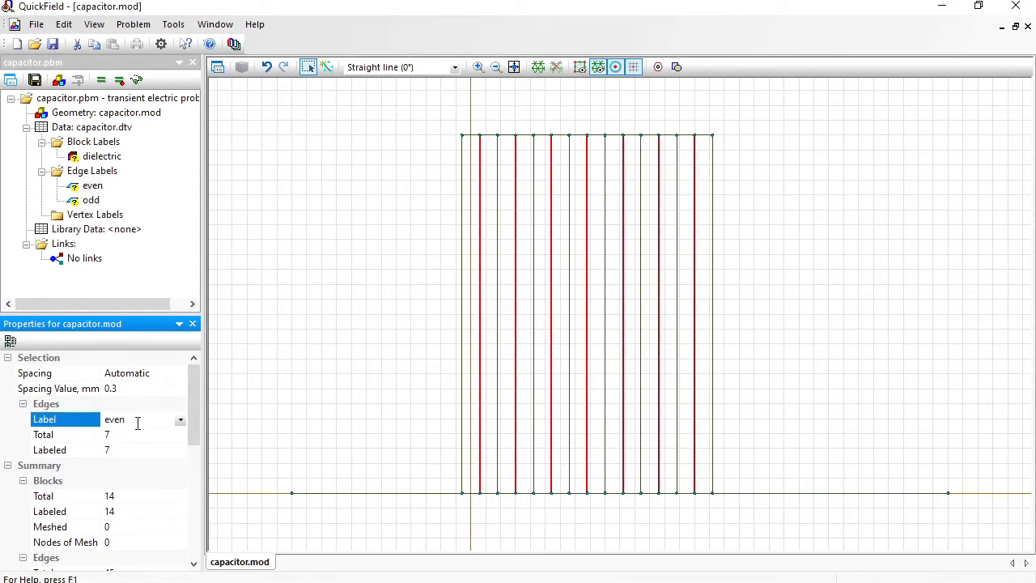
- Enable nonlinear permittivity in the properties of the "dielectric" block label
{"action": "left_click", "coordinate": [85, 158]}
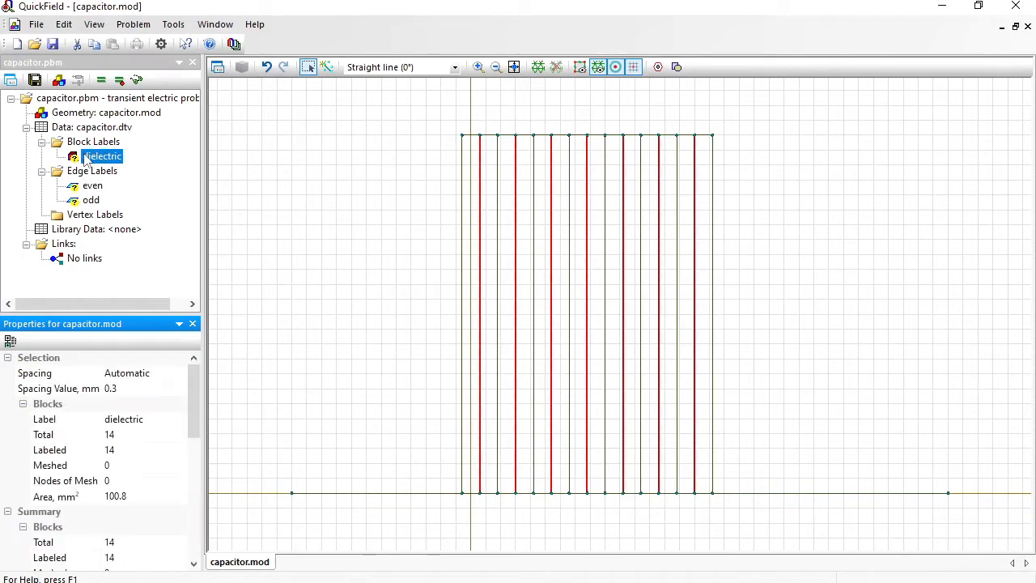
{"action": "left_click", "coordinate": [85, 159]}
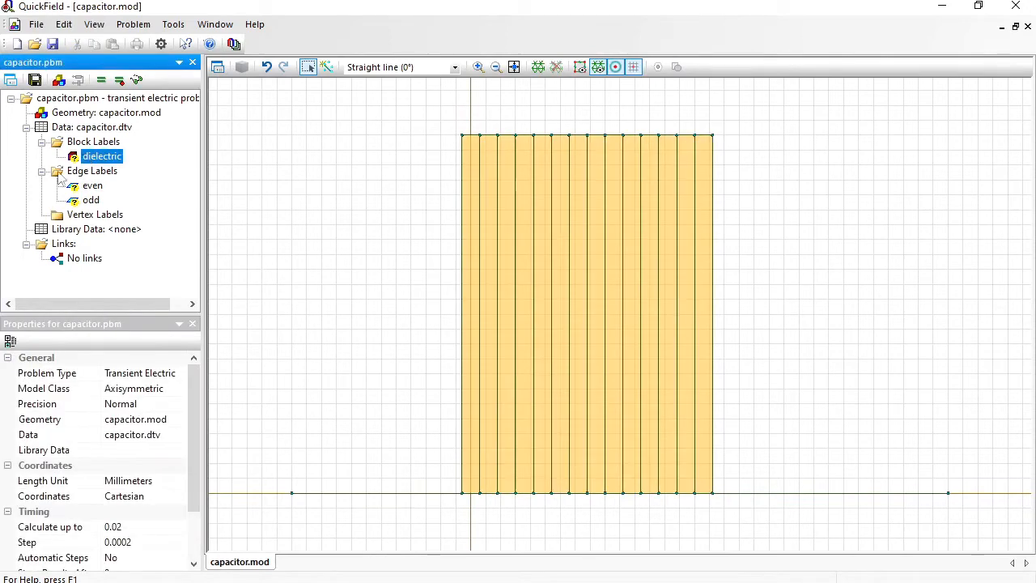
{"action": "double_click", "coordinate": [98, 161]}
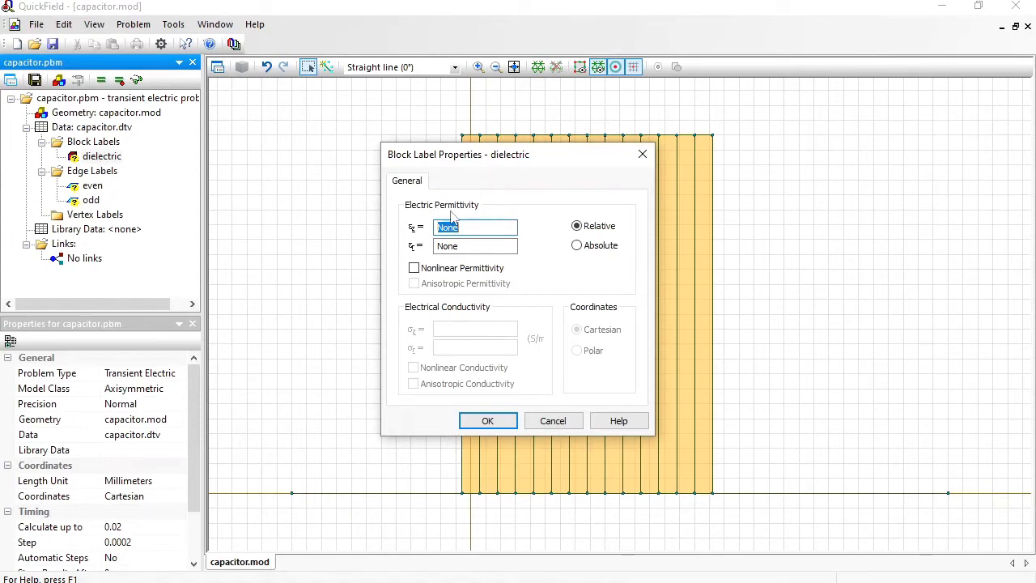
{"action": "left_click", "coordinate": [413, 268]}
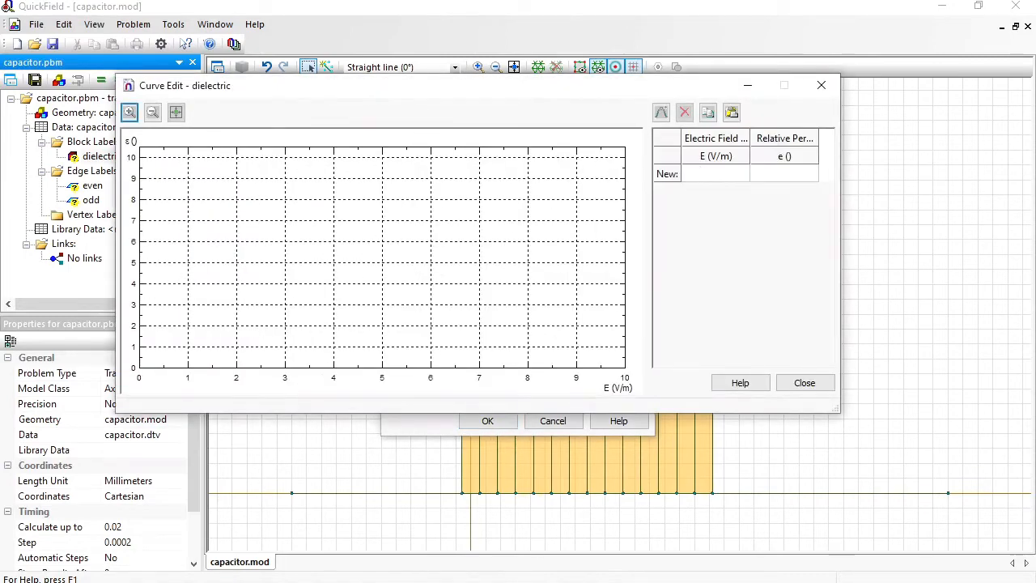
- Copy the field strength and epsilon table from Notepad into the dielectric's permittivity curve and accept the block properties
{"action": "key", "text": "alt+Tab"}
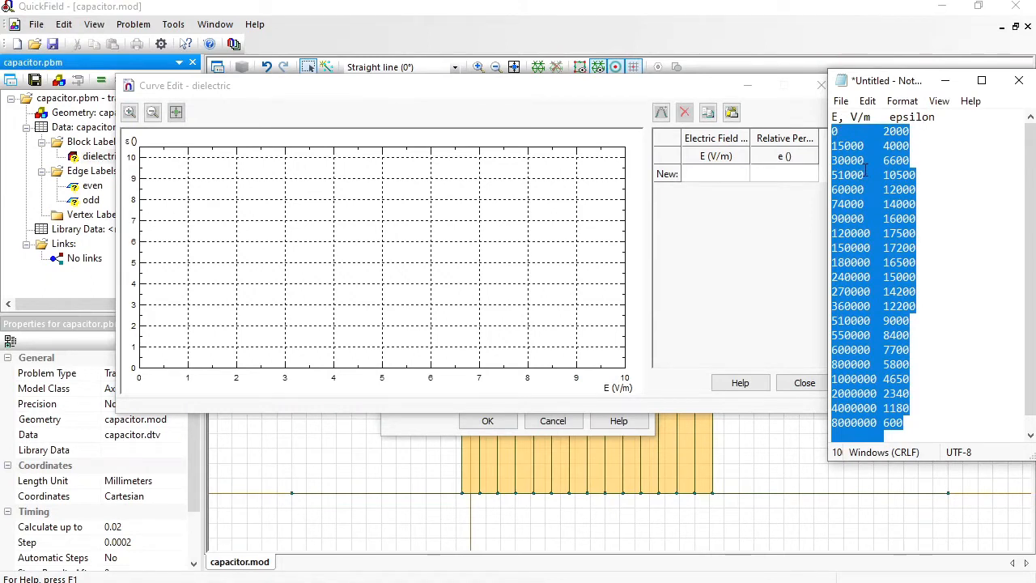
{"action": "left_click", "coordinate": [727, 180]}
{"action": "left_click", "coordinate": [726, 180]}
{"action": "key", "text": "ctrl+v"}
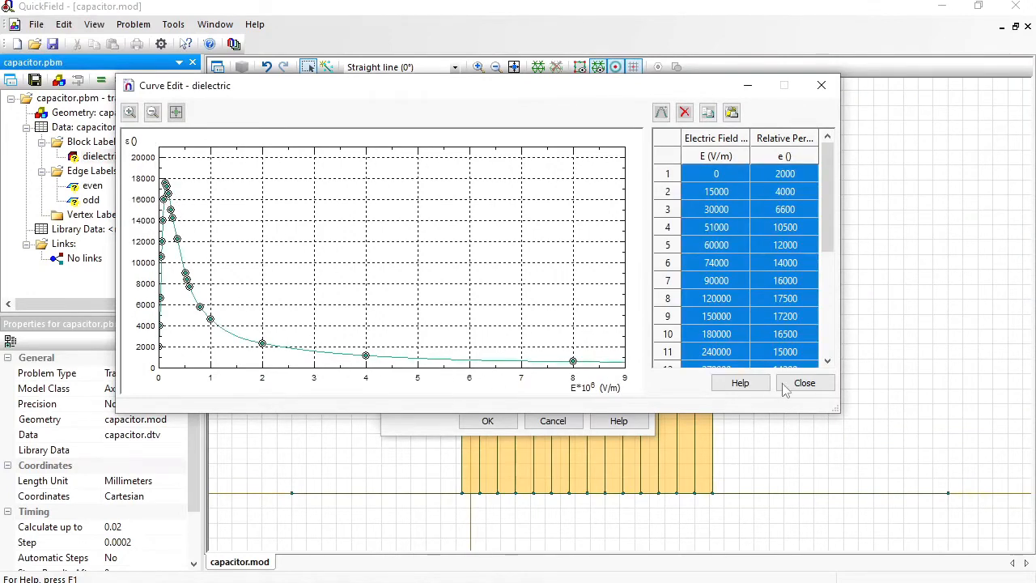
{"action": "left_click", "coordinate": [821, 384]}
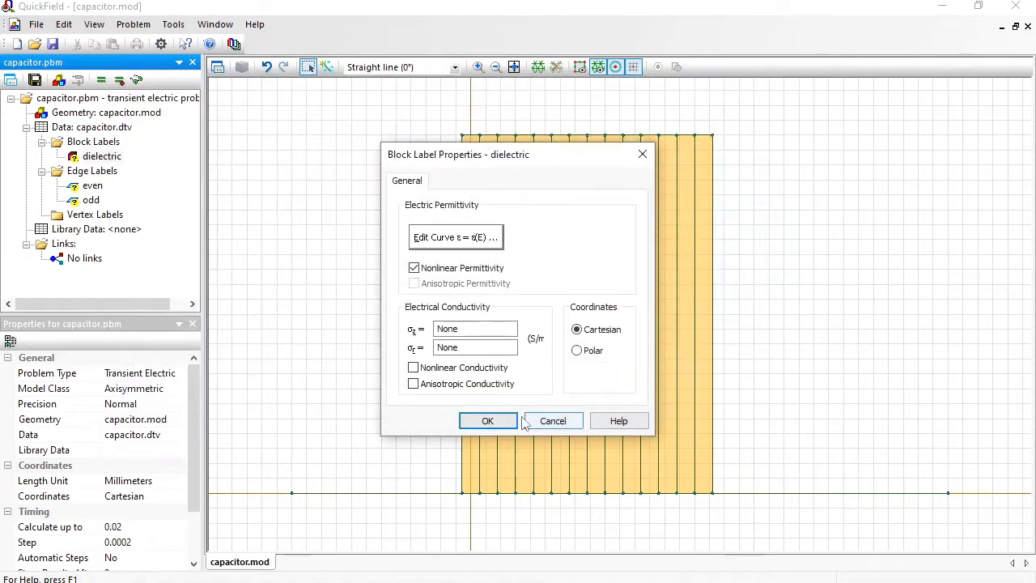
{"action": "left_click", "coordinate": [488, 421]}
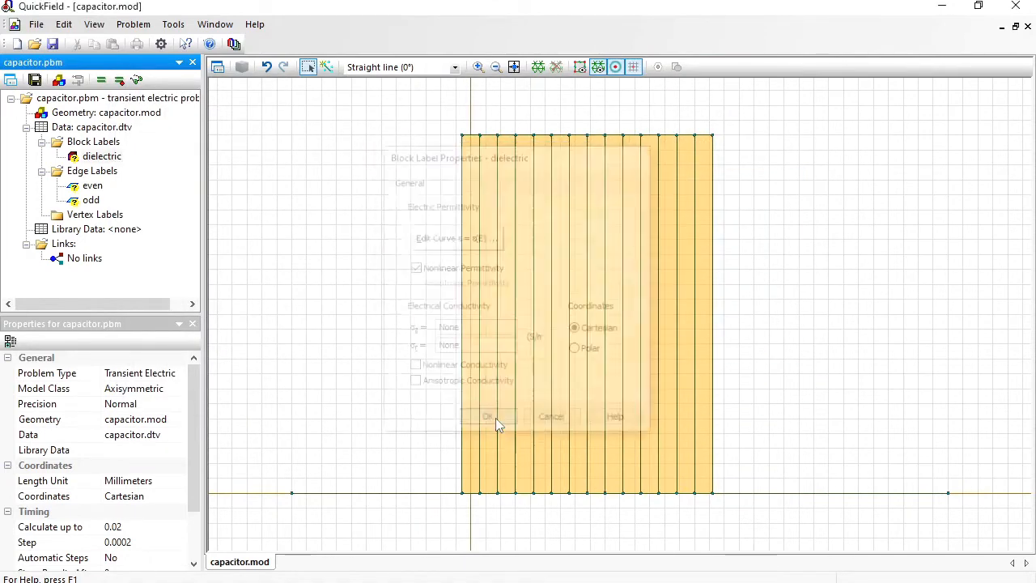
- Assign a voltage of 0 V to the "odd" edge label
{"action": "left_click", "coordinate": [76, 202]}
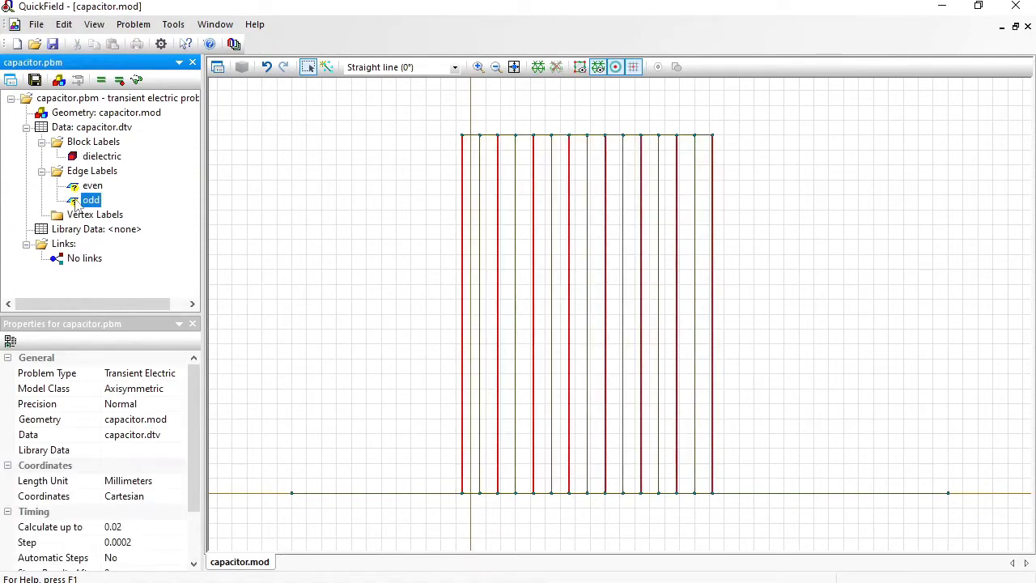
{"action": "double_click", "coordinate": [77, 202]}
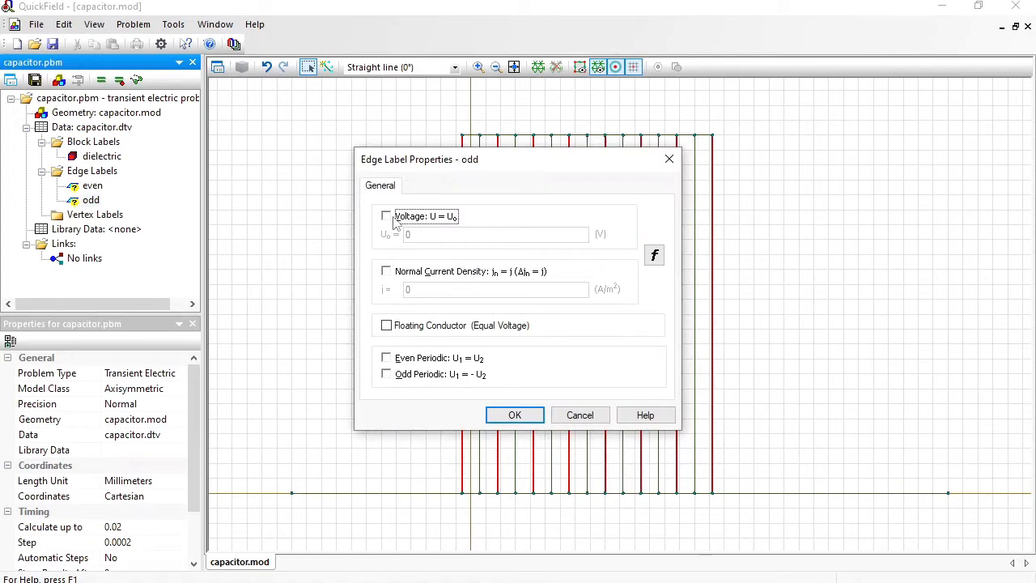
{"action": "left_click", "coordinate": [394, 217]}
{"action": "left_click", "coordinate": [518, 415]}
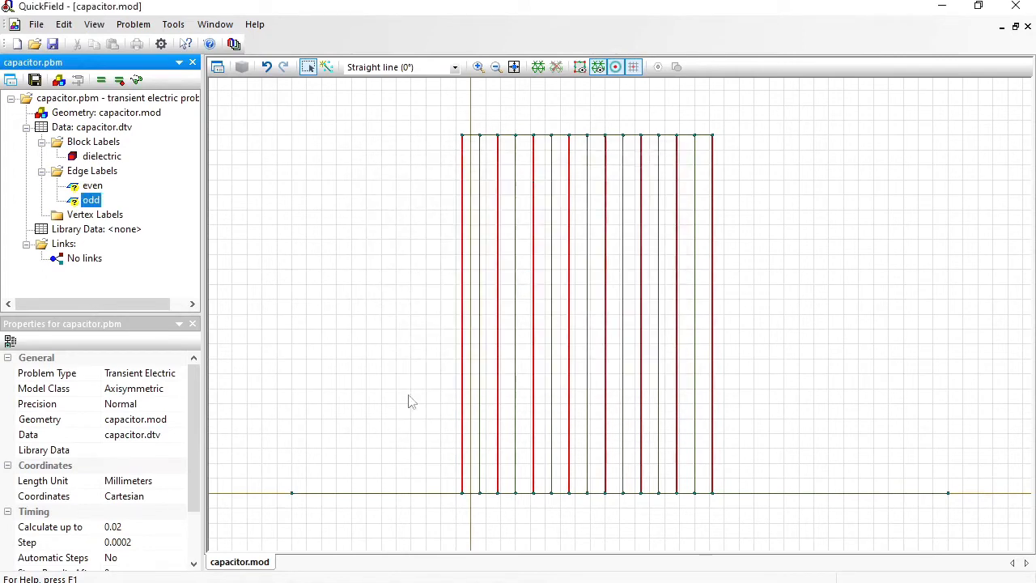
- Assign the time-dependent voltage 240 * sin (2* 180 * 50 * t) to the "even" edge label
{"action": "double_click", "coordinate": [91, 189]}
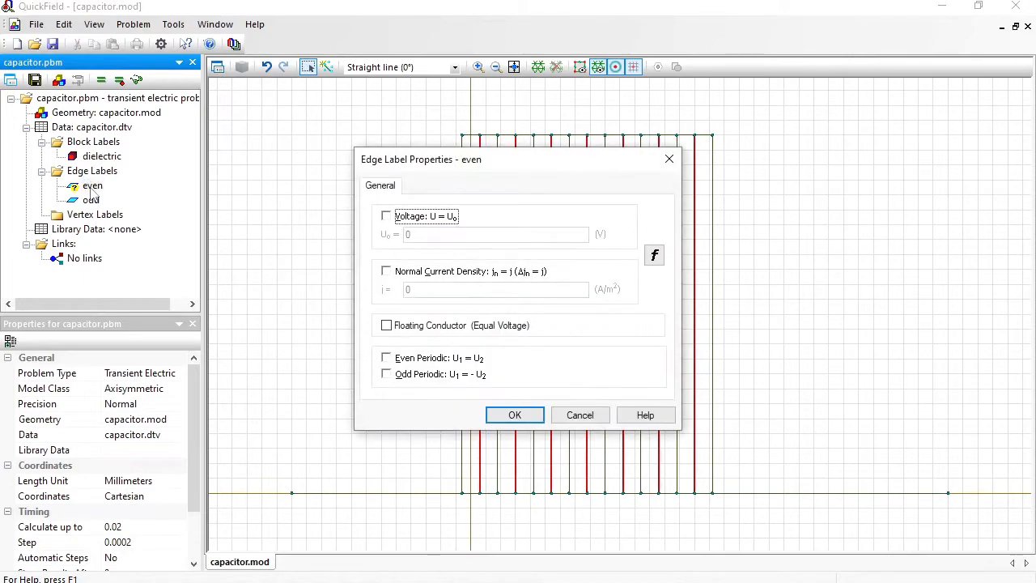
{"action": "left_click", "coordinate": [397, 217]}
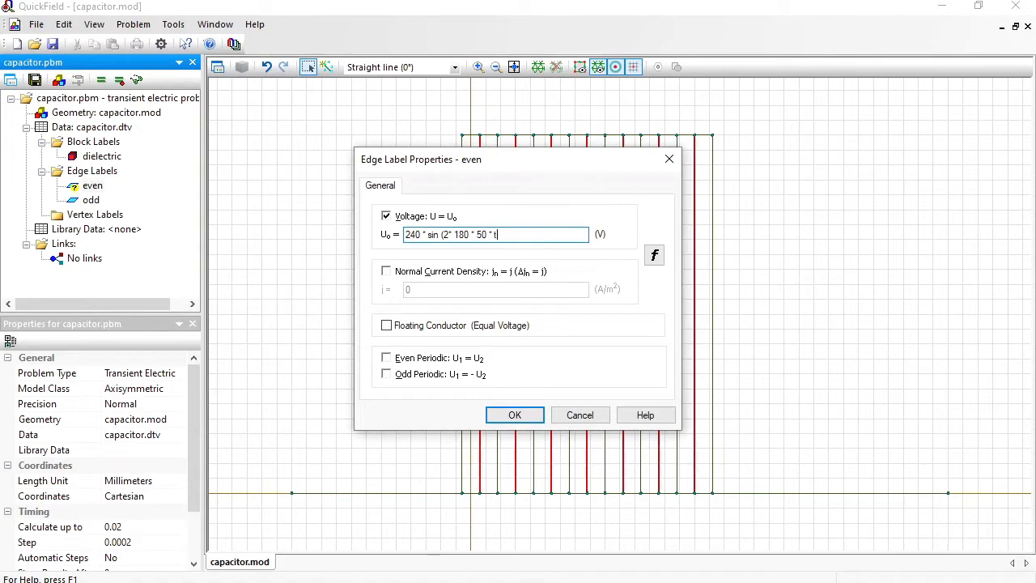
{"action": "left_click", "coordinate": [515, 415]}
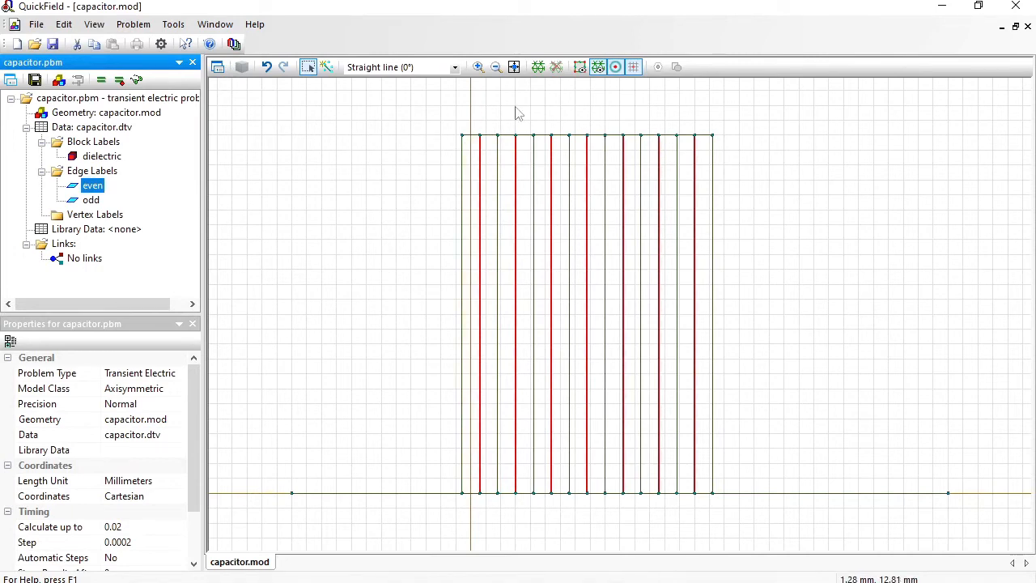
- Mesh all the blocks, then save and solve the problem and open its field results
{"action": "left_click", "coordinate": [538, 71]}
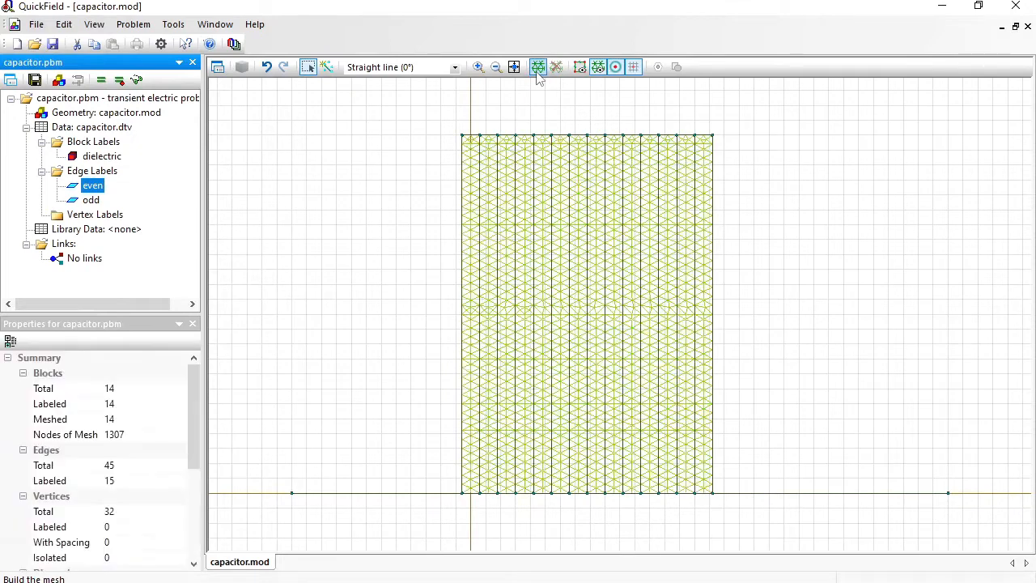
{"action": "left_click", "coordinate": [35, 79]}
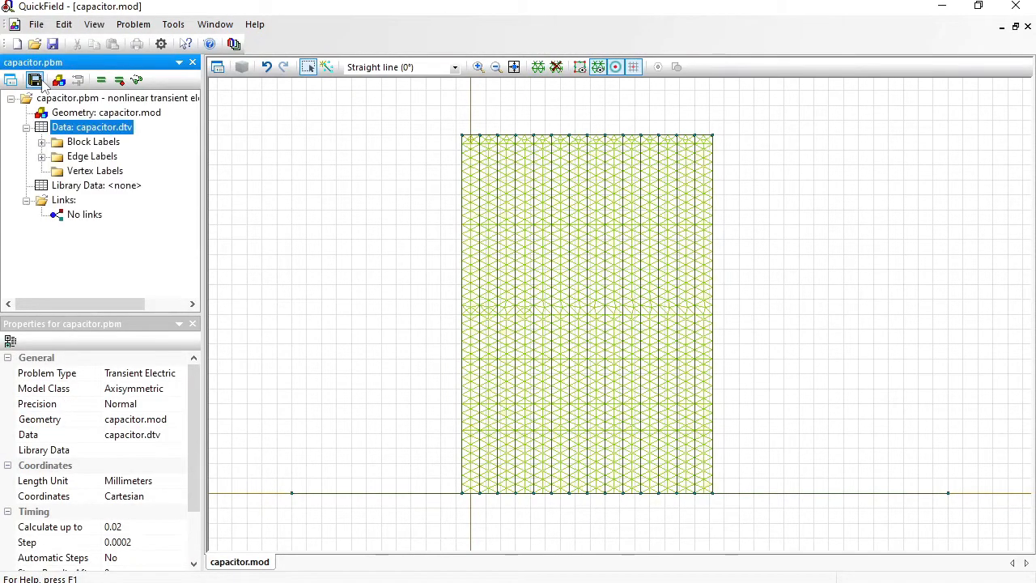
{"action": "left_click", "coordinate": [101, 80]}
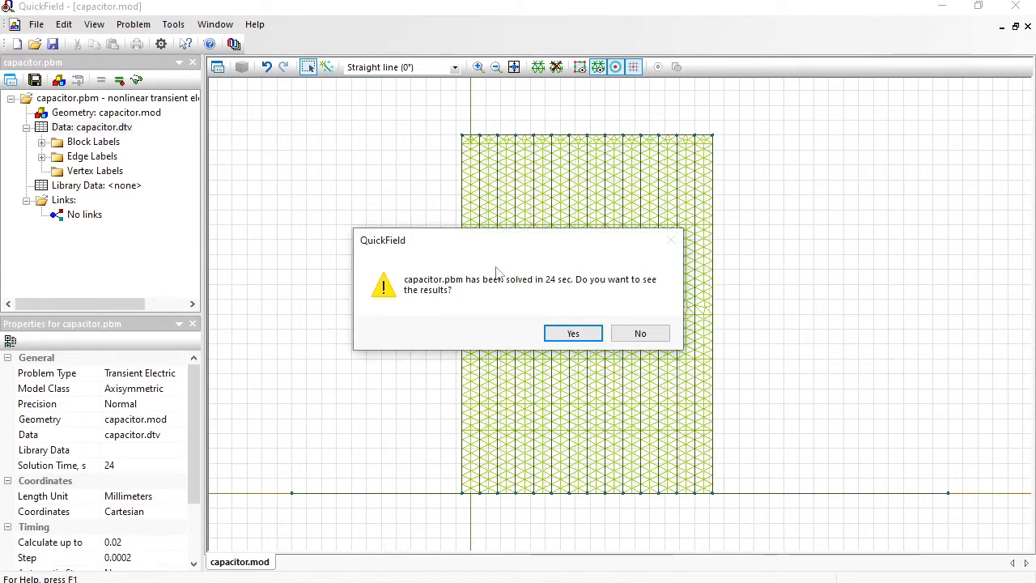
{"action": "left_click", "coordinate": [571, 333]}
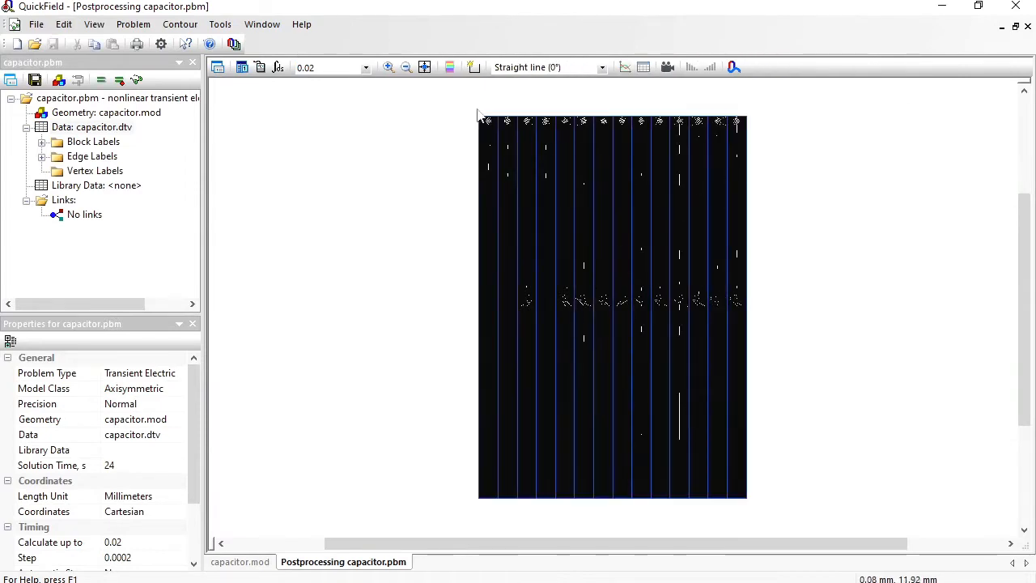
- Replace the equilines of potential in the field picture with vectors of Strength E
{"action": "left_click", "coordinate": [388, 67]}
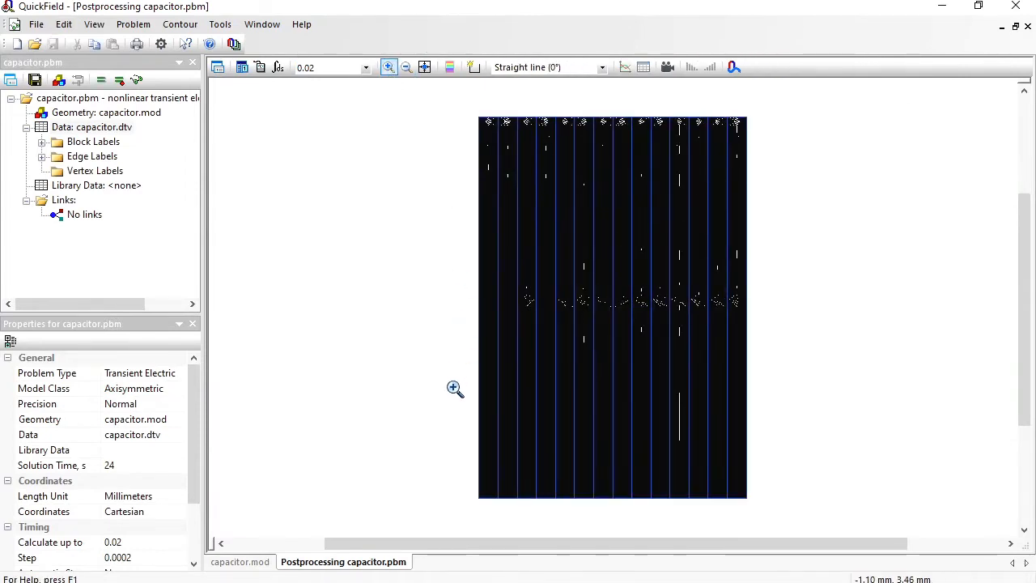
{"action": "left_click_drag", "start_coordinate": [453, 387], "coordinate": [562, 518]}
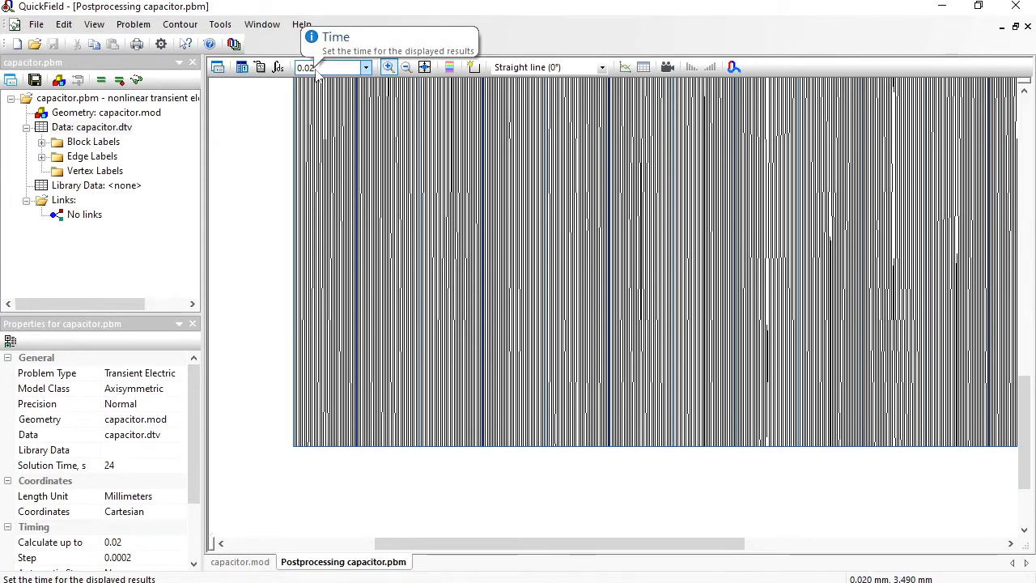
{"action": "left_click", "coordinate": [218, 67]}
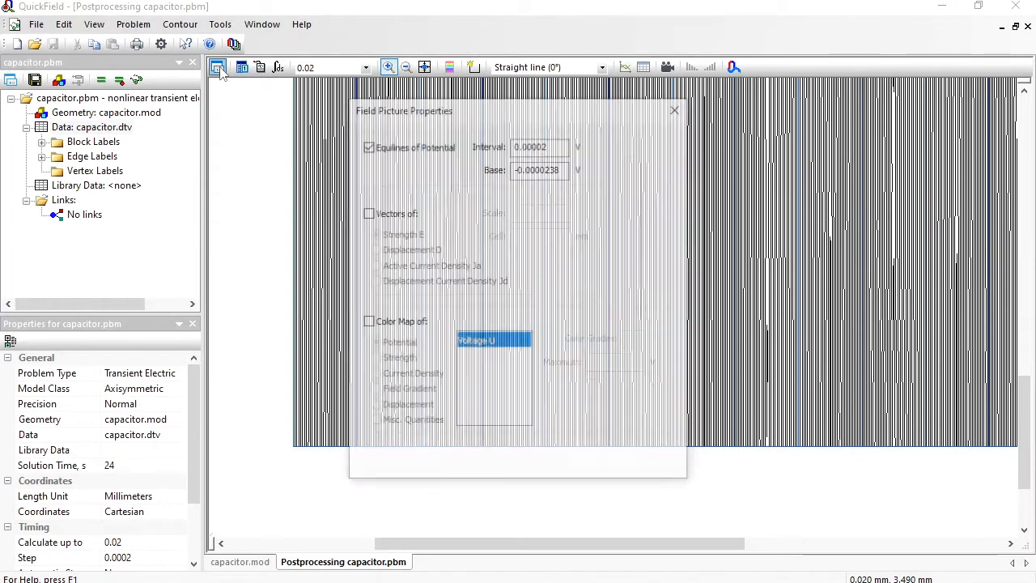
{"action": "left_click", "coordinate": [367, 147]}
{"action": "left_click", "coordinate": [368, 212]}
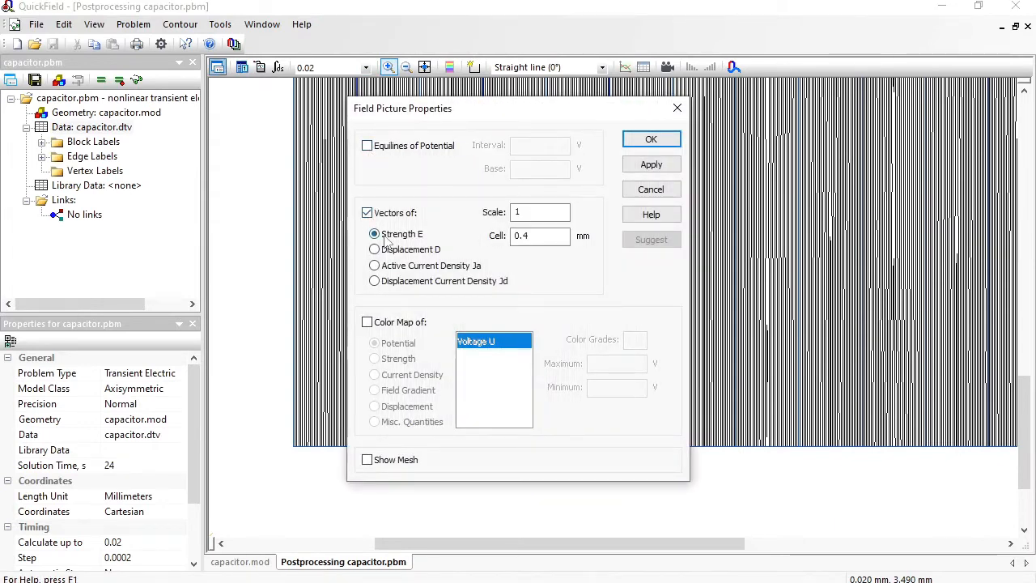
{"action": "left_click", "coordinate": [651, 141]}
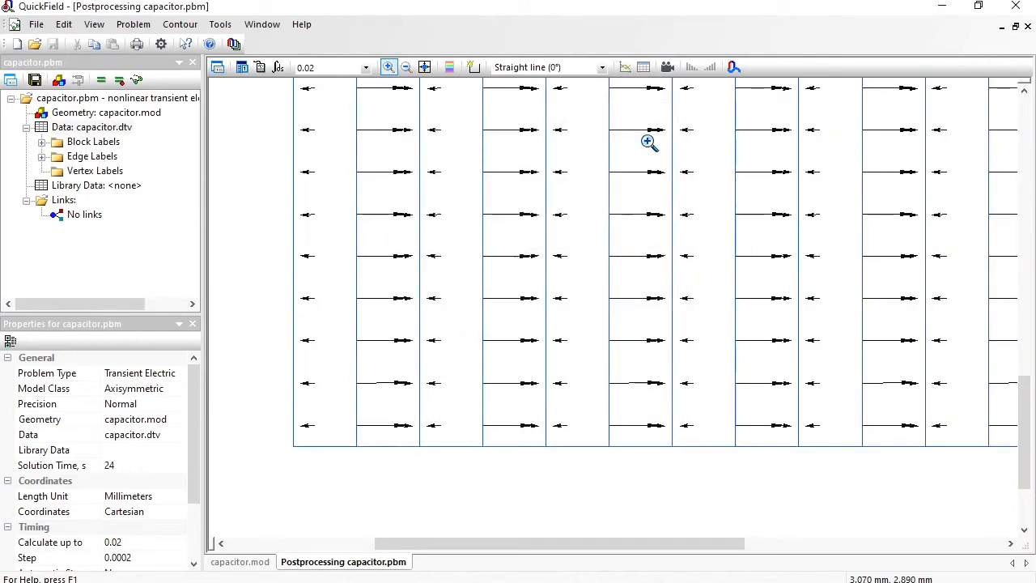
- Set the time of the displayed field results to 0.0196
{"action": "left_click", "coordinate": [366, 67]}
{"action": "left_click", "coordinate": [366, 68]}
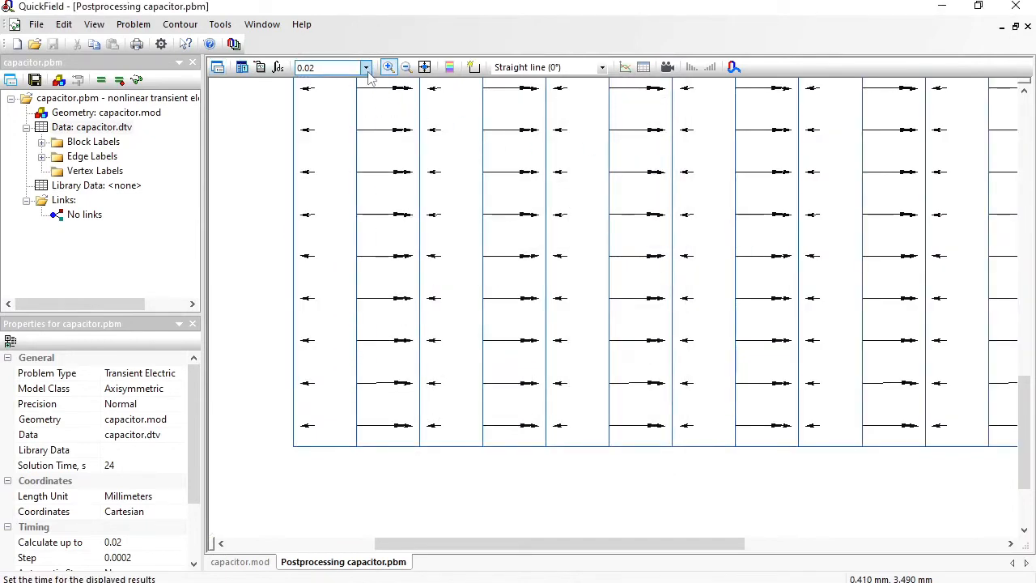
{"action": "scroll", "coordinate": [368, 73], "scroll_direction": "up", "scroll_amount": 2}
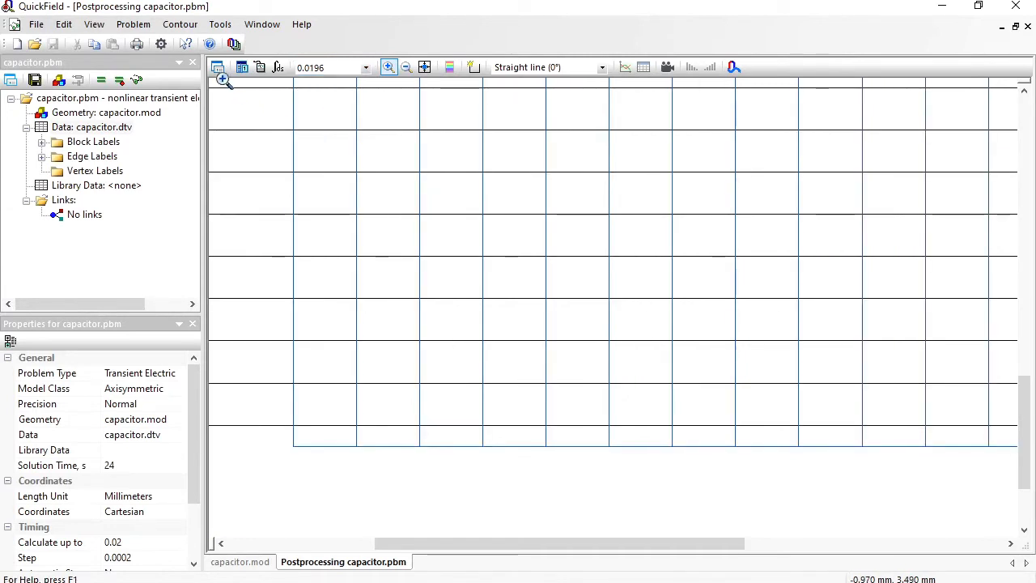
- Set the scale of the Strength E vectors to the suggested 0.00003 in the field picture
{"action": "left_click", "coordinate": [217, 68]}
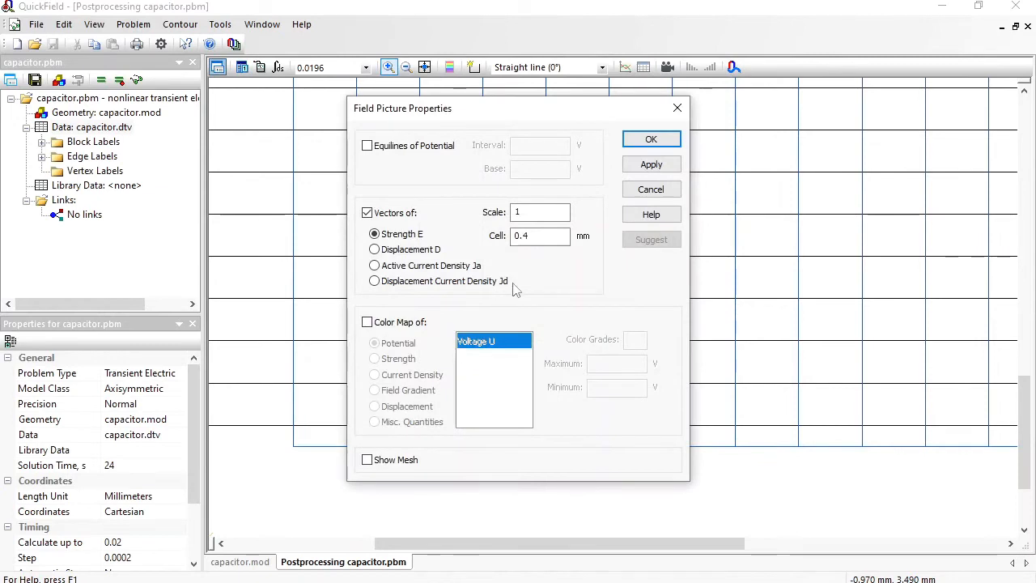
{"action": "left_click", "coordinate": [548, 211]}
{"action": "left_click", "coordinate": [638, 241]}
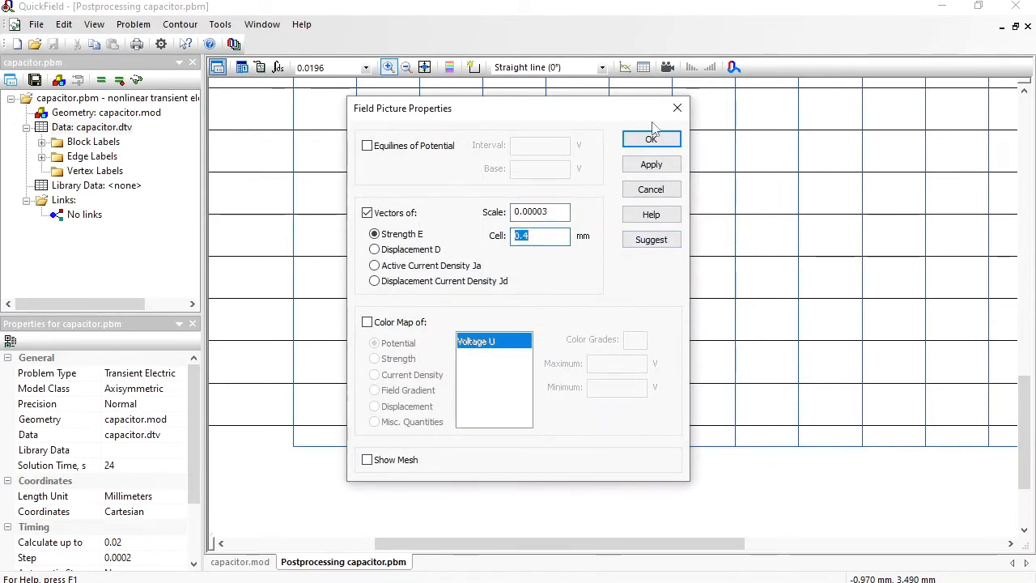
{"action": "left_click", "coordinate": [652, 139]}
- Step the displayed field results back through the time steps to 0, and set the displayed time to 0.005
{"action": "left_click", "coordinate": [366, 68]}
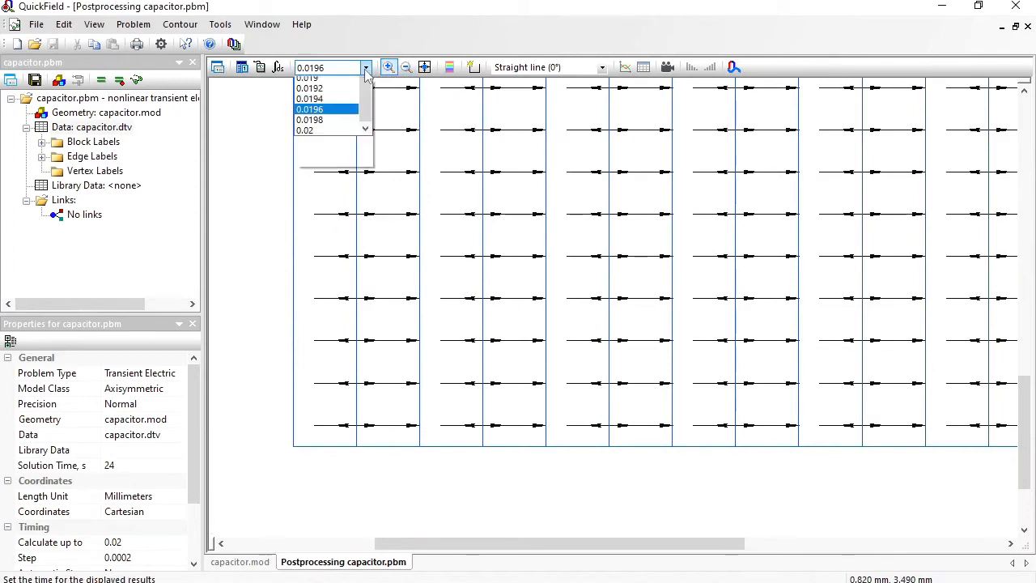
{"action": "left_click", "coordinate": [366, 69]}
{"action": "scroll", "coordinate": [370, 75], "scroll_direction": "up", "scroll_amount": 9}
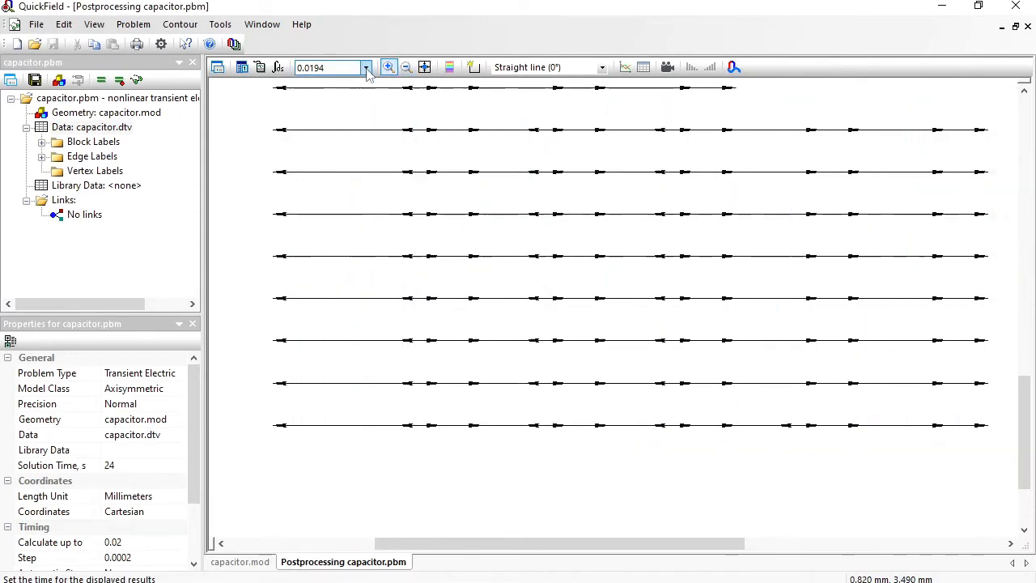
{"action": "scroll", "coordinate": [368, 72], "scroll_direction": "up", "scroll_amount": 12}
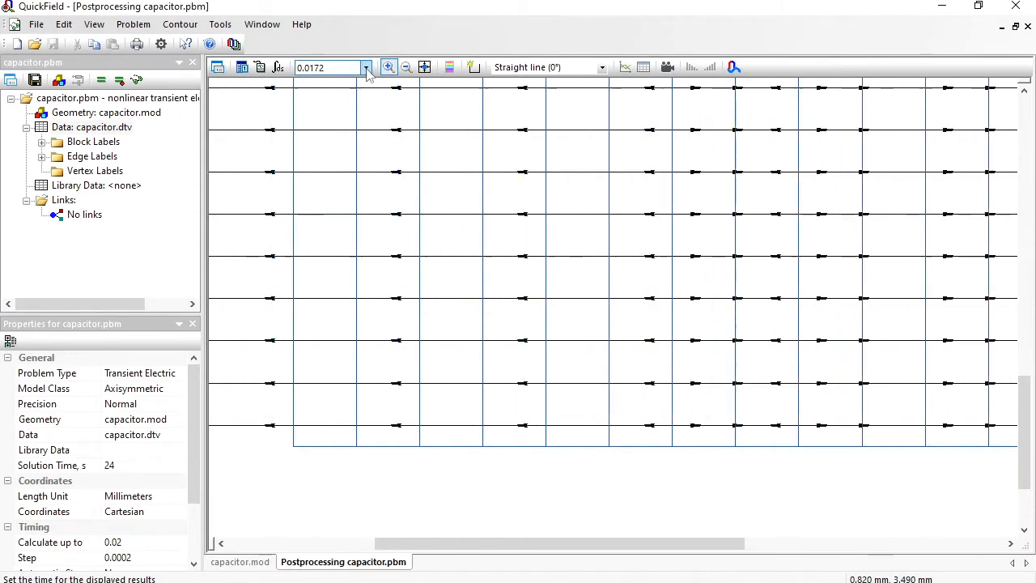
{"action": "scroll", "coordinate": [368, 71], "scroll_direction": "up", "scroll_amount": 20}
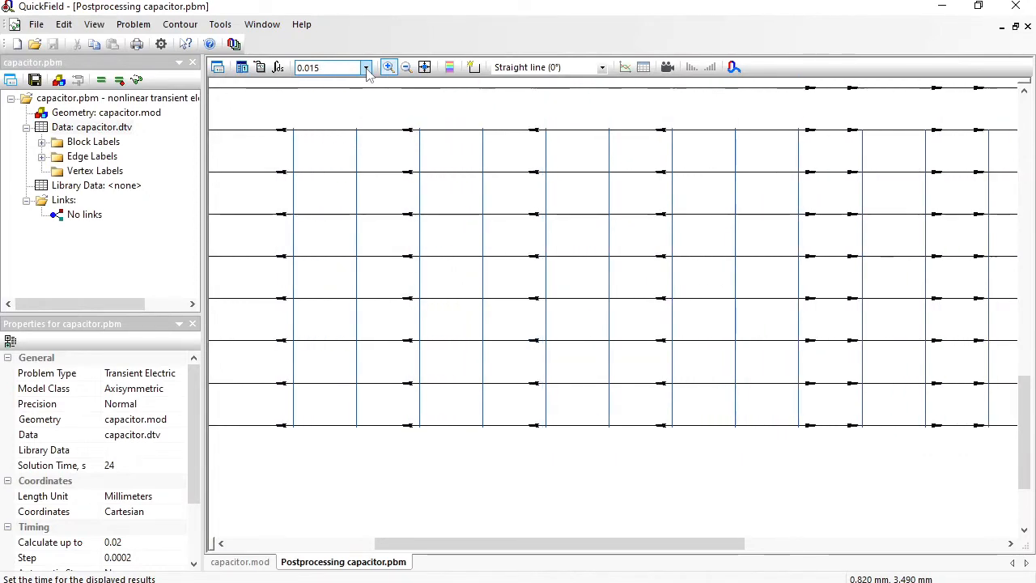
{"action": "scroll", "coordinate": [368, 72], "scroll_direction": "up", "scroll_amount": 20}
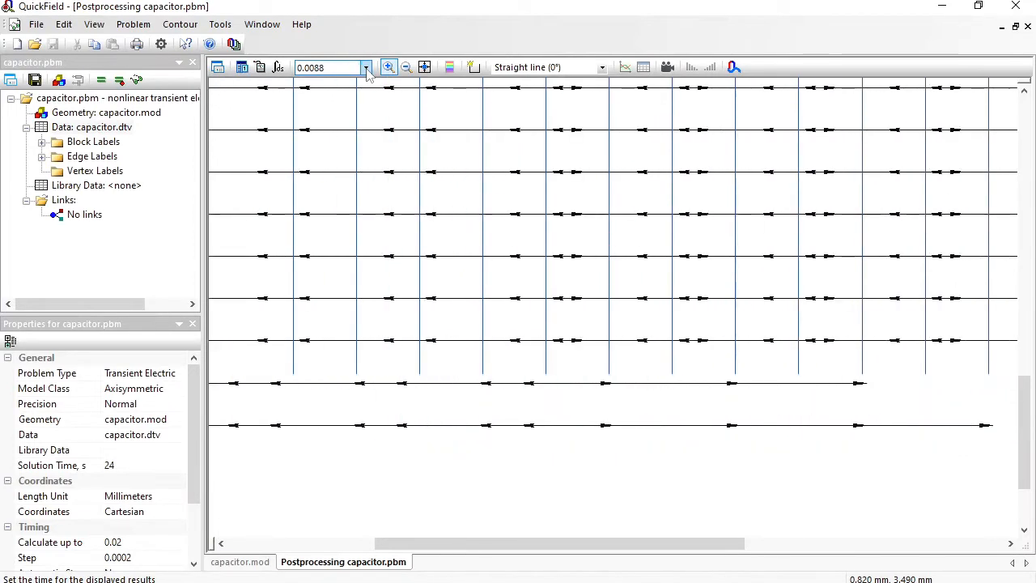
{"action": "scroll", "coordinate": [368, 71], "scroll_direction": "up", "scroll_amount": 20}
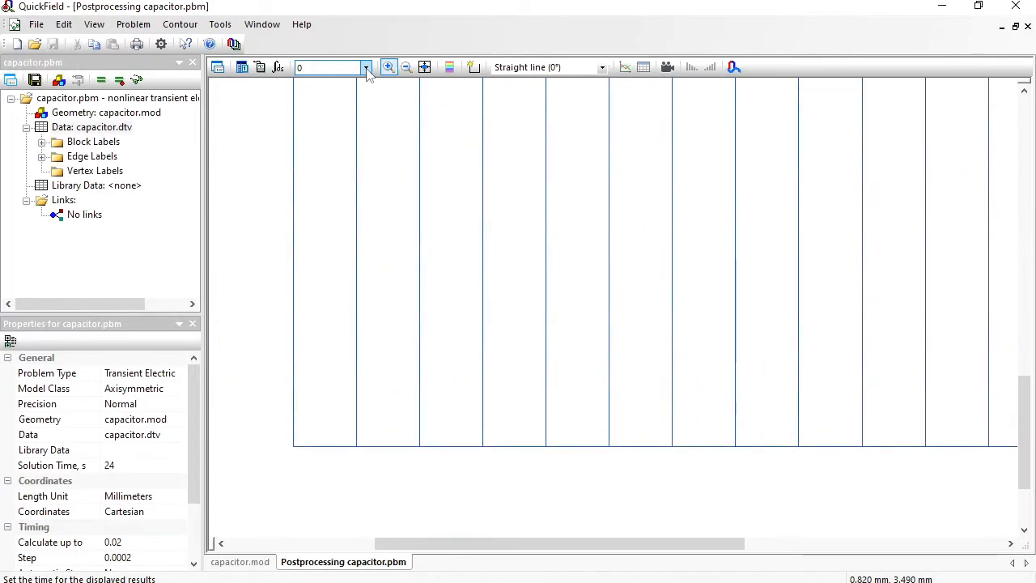
{"action": "scroll", "coordinate": [368, 71], "scroll_direction": "down", "scroll_amount": 12}
{"action": "scroll", "coordinate": [368, 72], "scroll_direction": "down", "scroll_amount": 13}
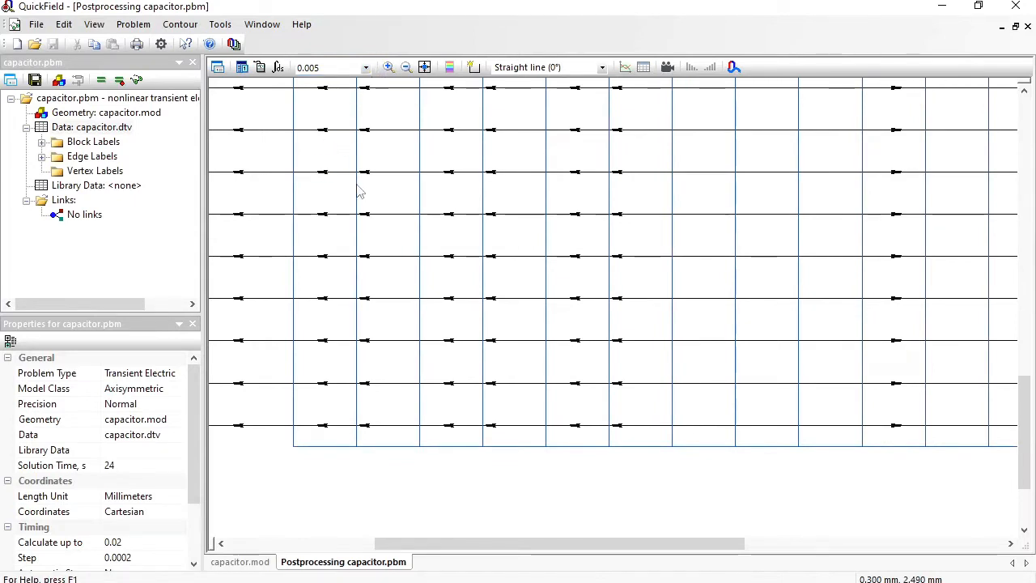
- Open a time plot for a point in the lower layers at about 0.30, 2.49 mm and plot its Strength (V/m) curves
{"action": "right_click", "coordinate": [360, 192]}
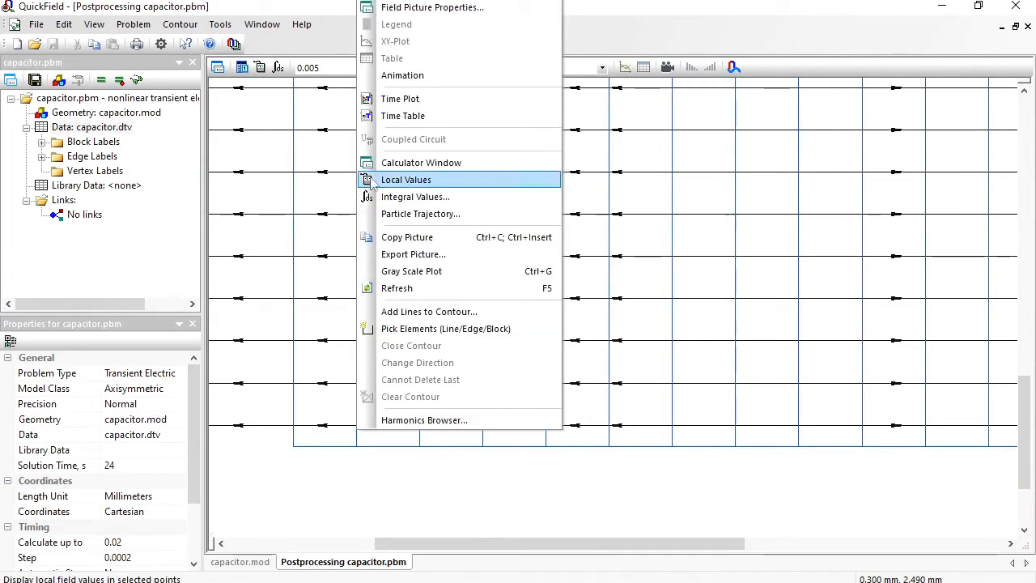
{"action": "left_click", "coordinate": [438, 105]}
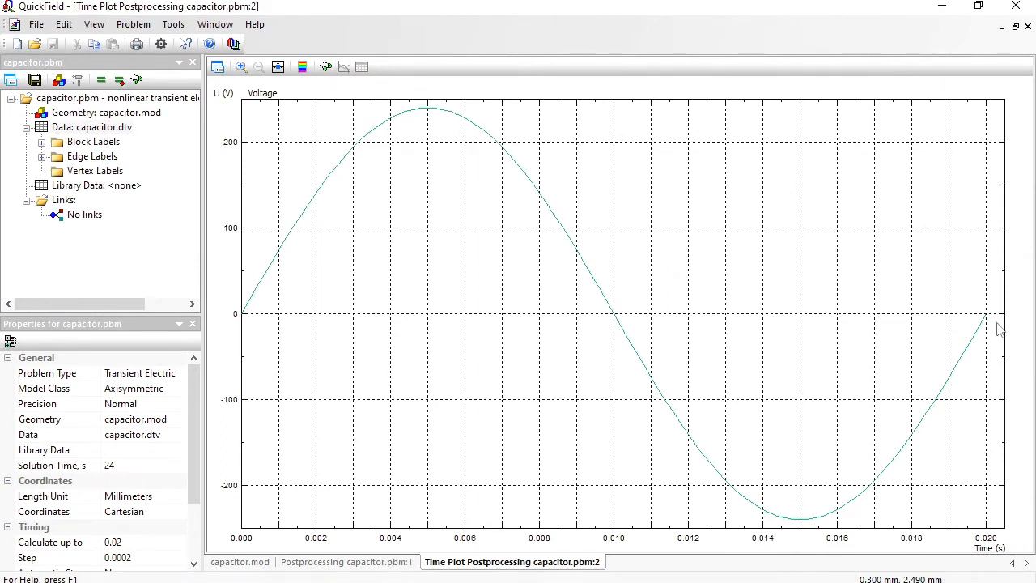
{"action": "right_click", "coordinate": [413, 190]}
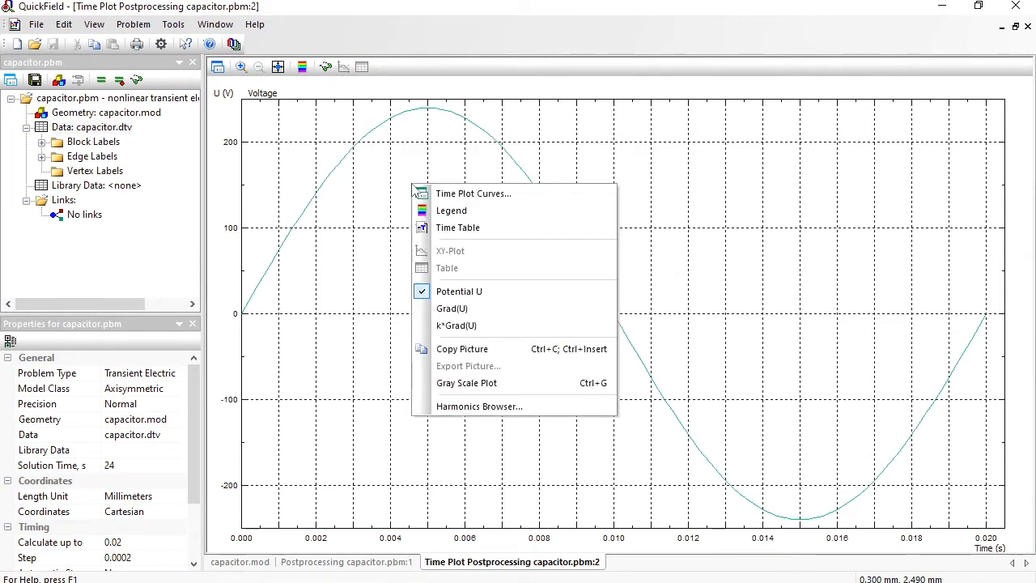
{"action": "left_click", "coordinate": [463, 194]}
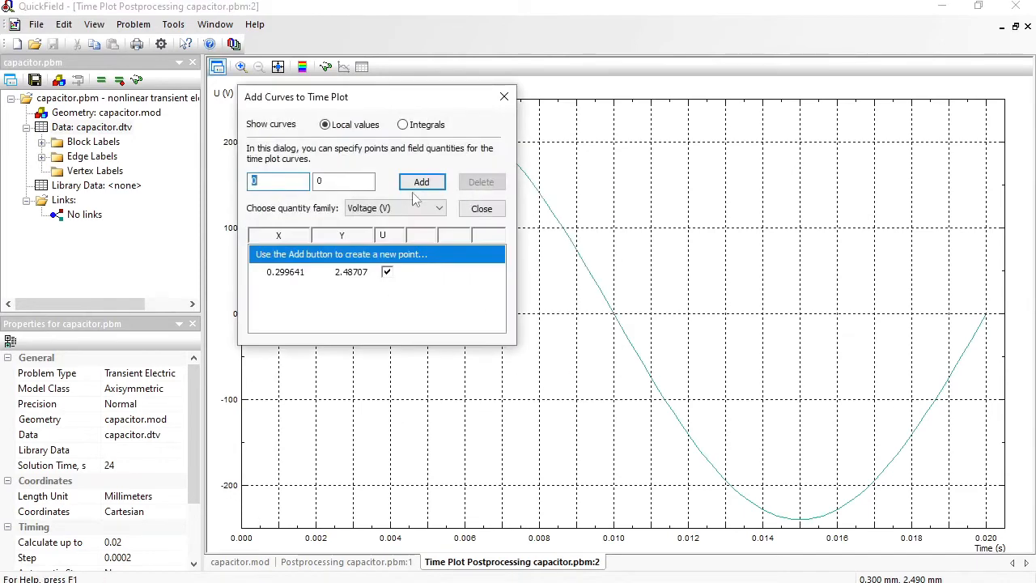
{"action": "left_click", "coordinate": [405, 209]}
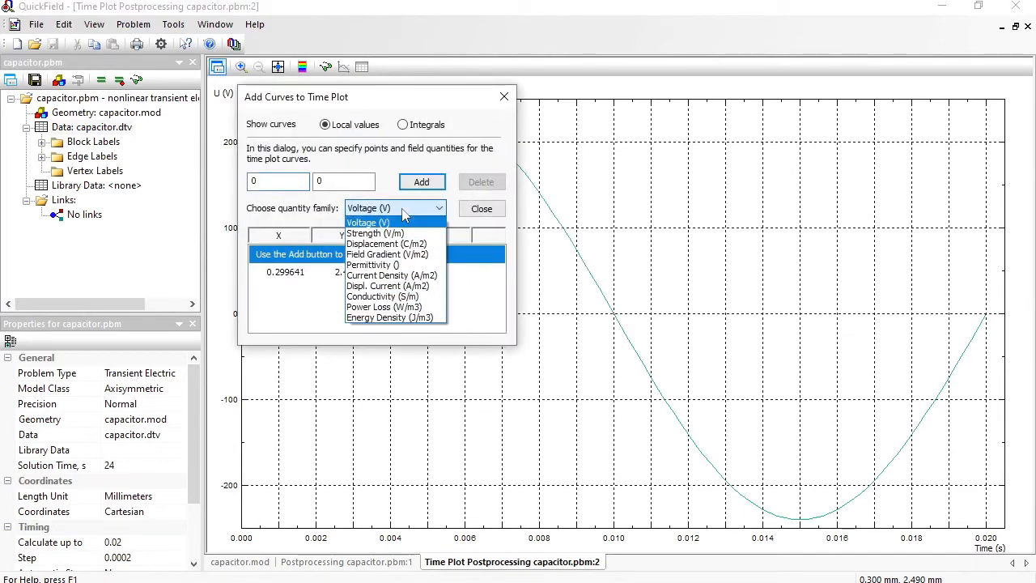
{"action": "left_click", "coordinate": [370, 235]}
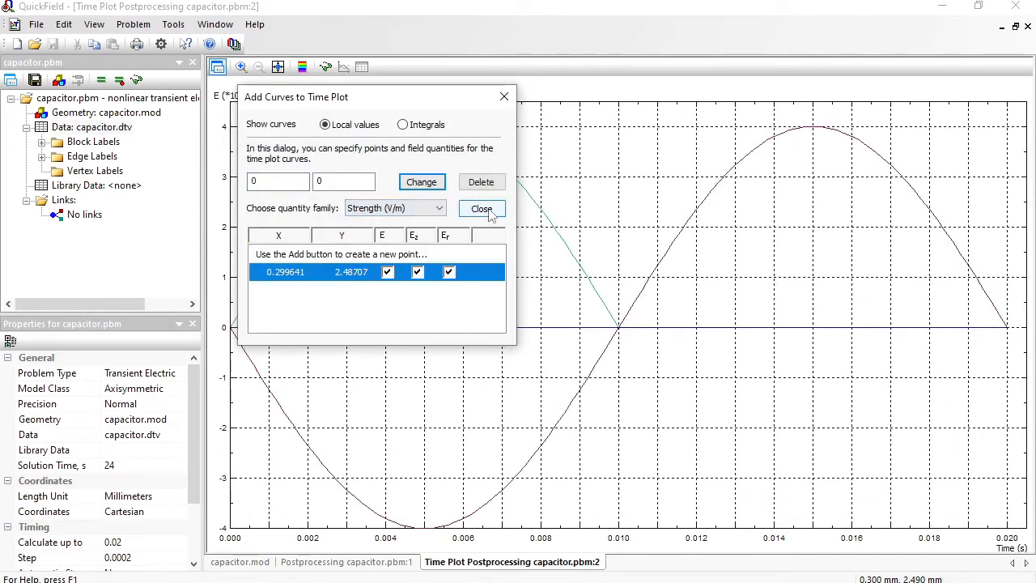
{"action": "left_click", "coordinate": [482, 209]}
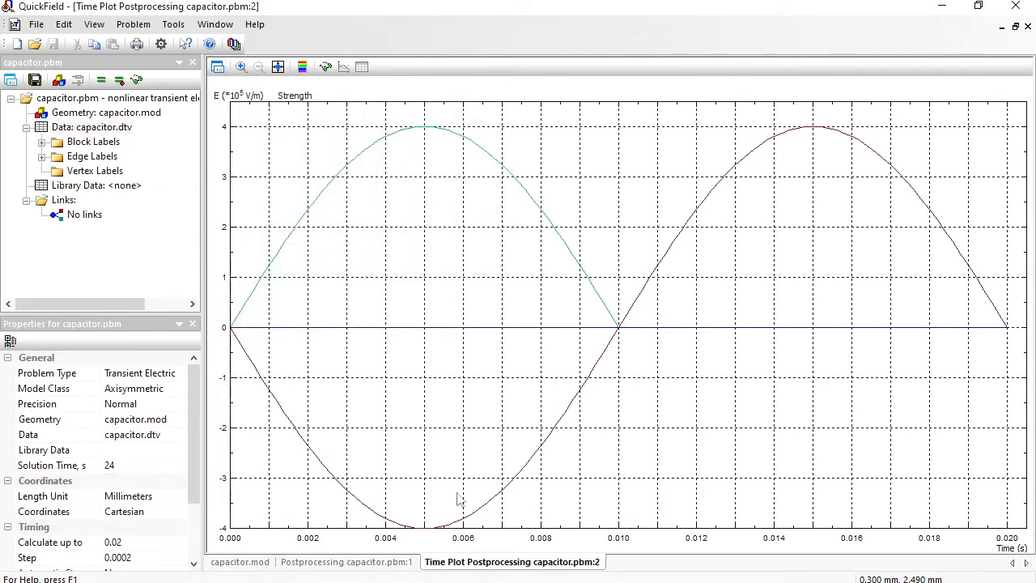
- Switch the time plot to the Displ. Current (A/m2) quantity family, inspect the curves and close the plot
{"action": "left_click", "coordinate": [224, 72]}
{"action": "left_click", "coordinate": [413, 209]}
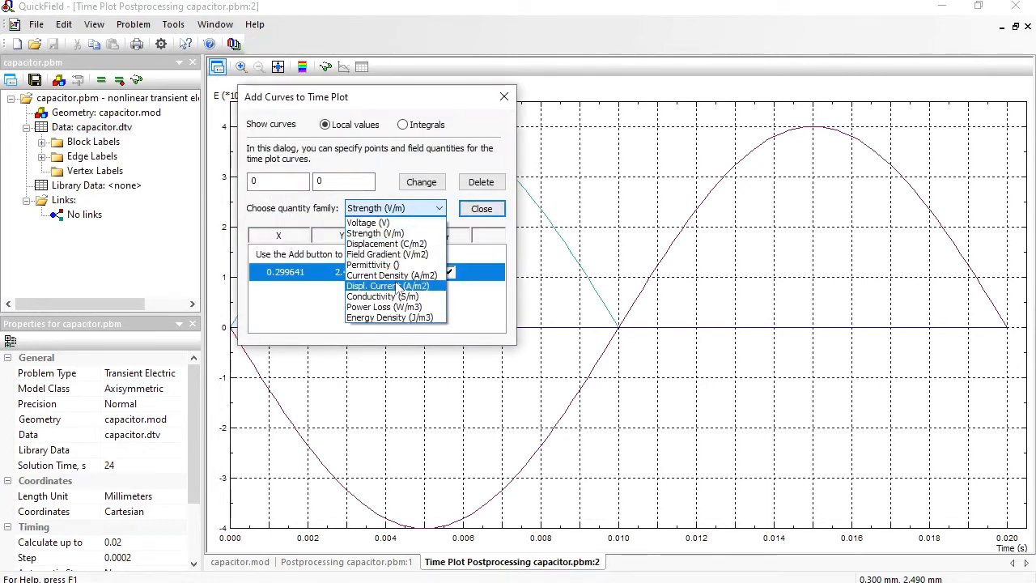
{"action": "left_click", "coordinate": [397, 286]}
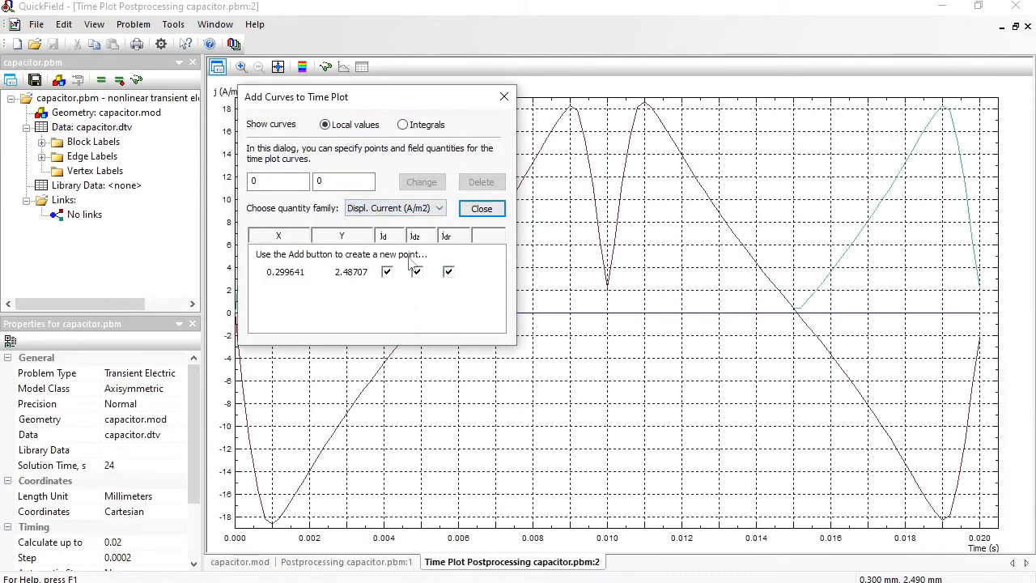
{"action": "left_click", "coordinate": [481, 209]}
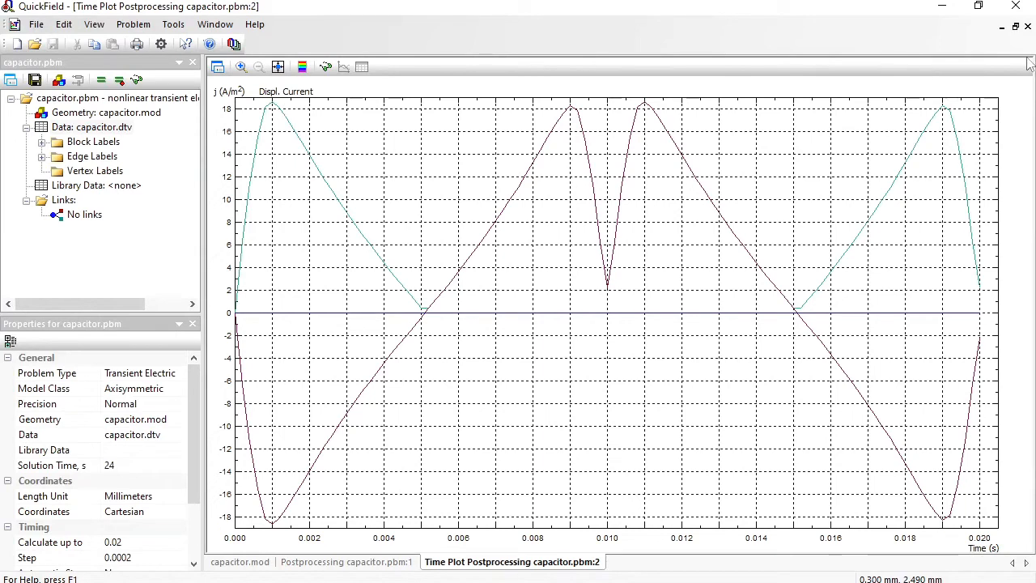
{"action": "left_click", "coordinate": [1028, 26]}
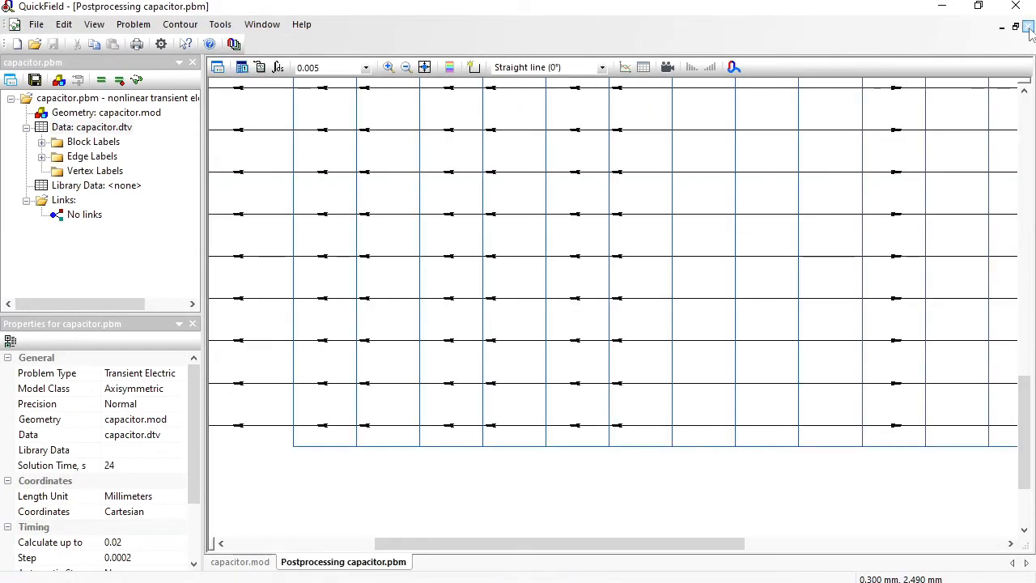
- Fit the whole capacitor model in the view and turn off the vectors in the field picture
{"action": "left_click", "coordinate": [424, 68]}
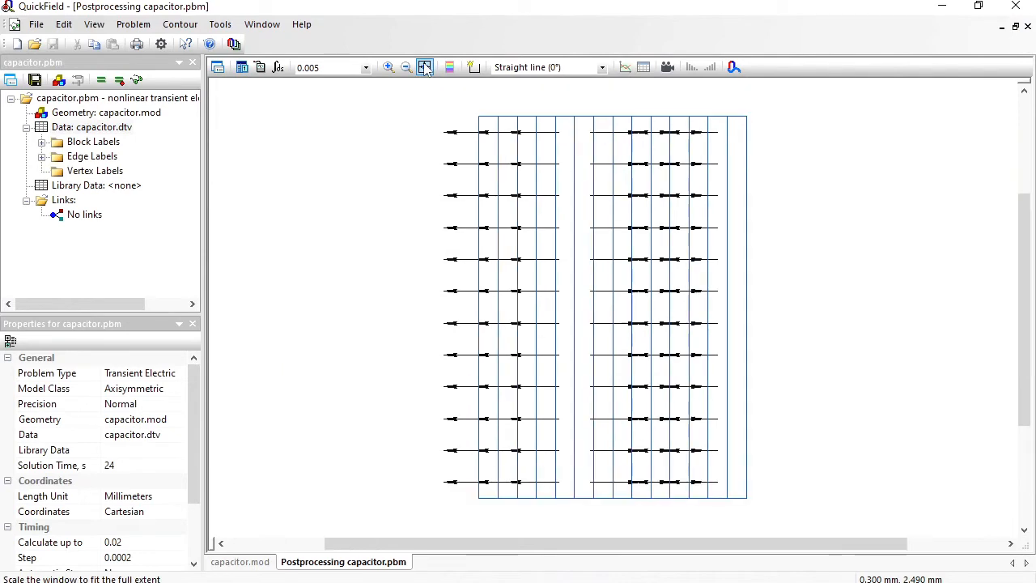
{"action": "left_click", "coordinate": [218, 67]}
{"action": "left_click", "coordinate": [366, 212]}
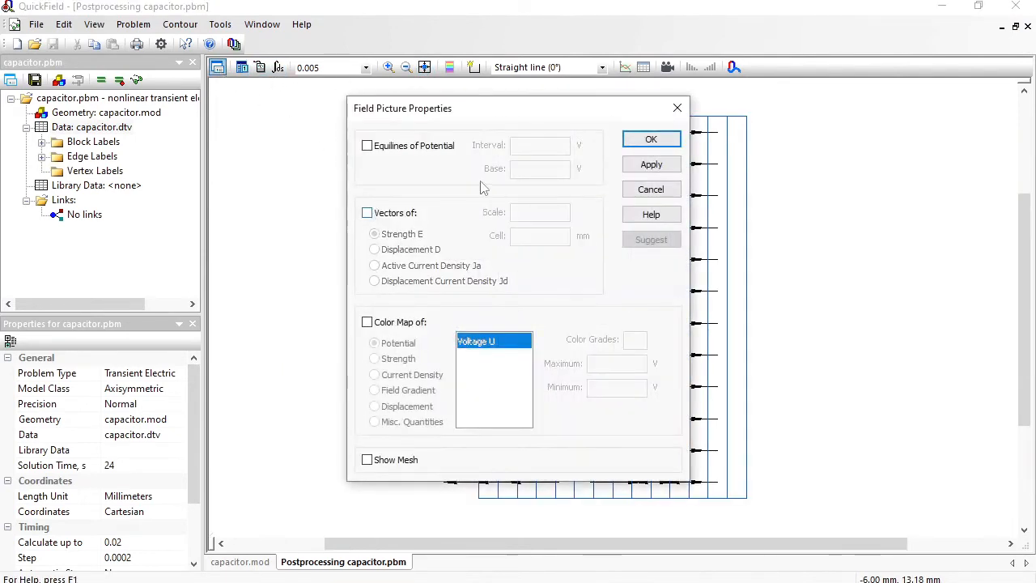
{"action": "left_click", "coordinate": [655, 141]}
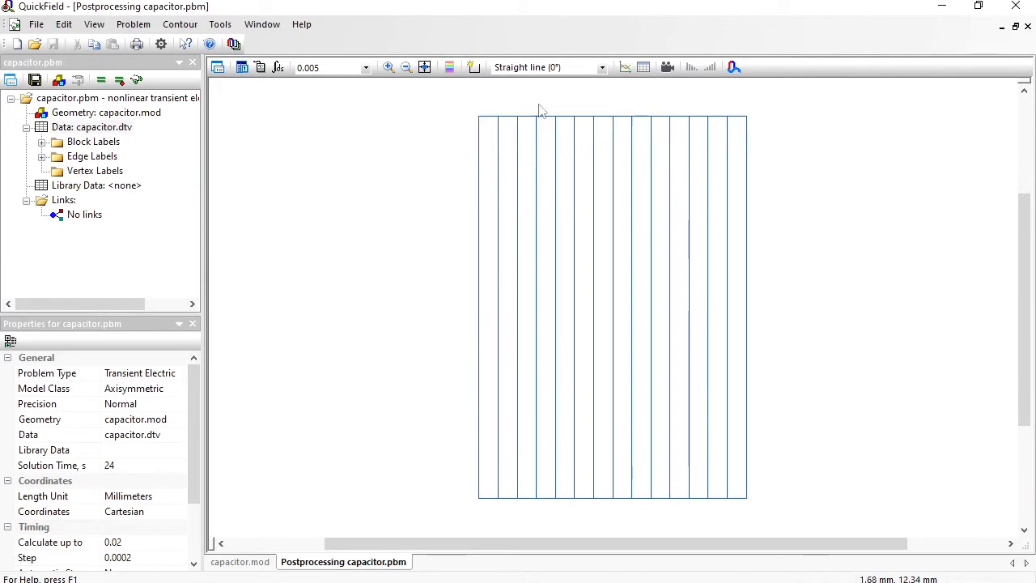
- Activate contour creation and show vectors of Displacement Current Density Jd in the field picture
{"action": "left_click", "coordinate": [474, 68]}
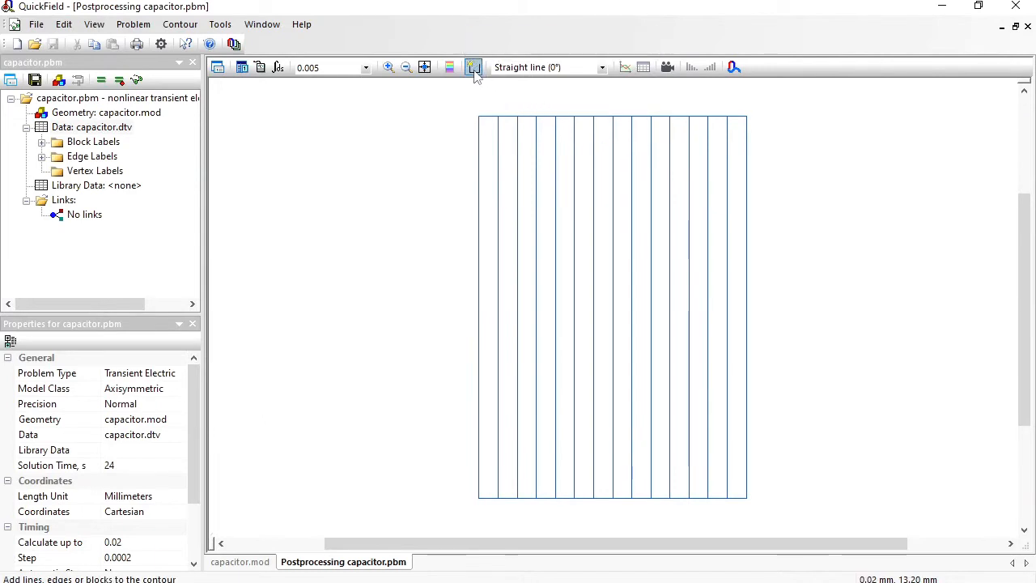
{"action": "left_click", "coordinate": [217, 68]}
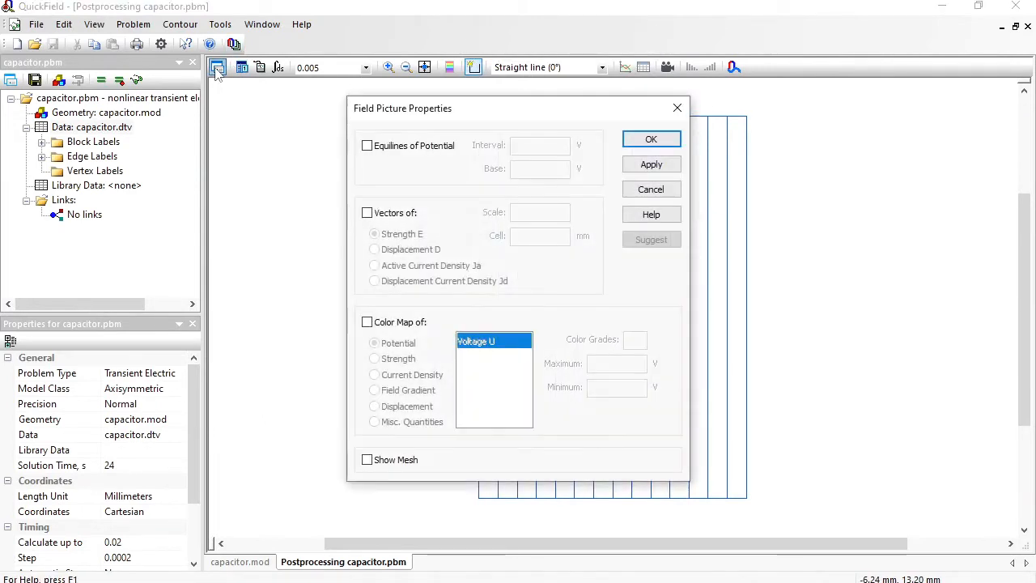
{"action": "left_click", "coordinate": [380, 213]}
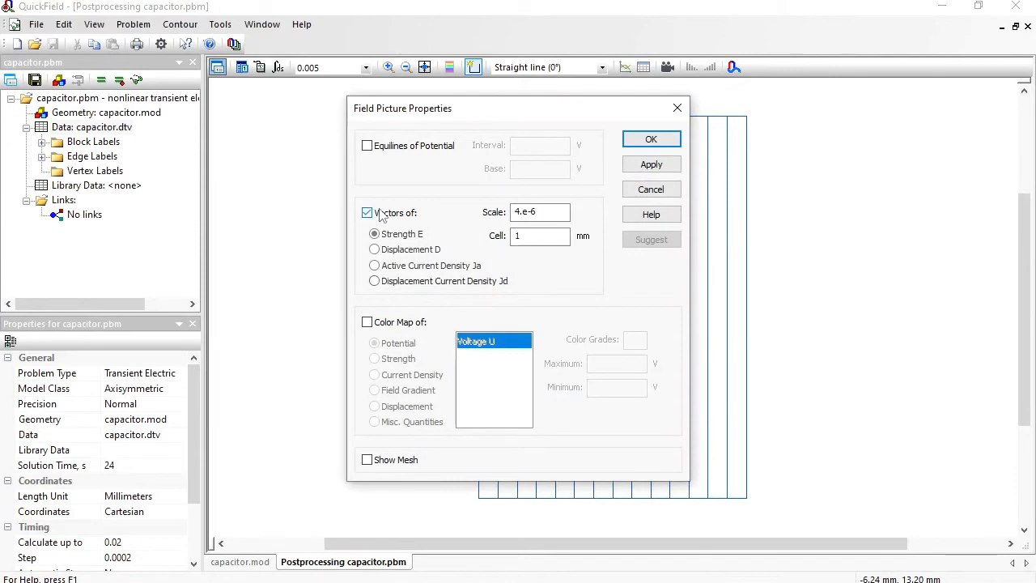
{"action": "left_click", "coordinate": [379, 281]}
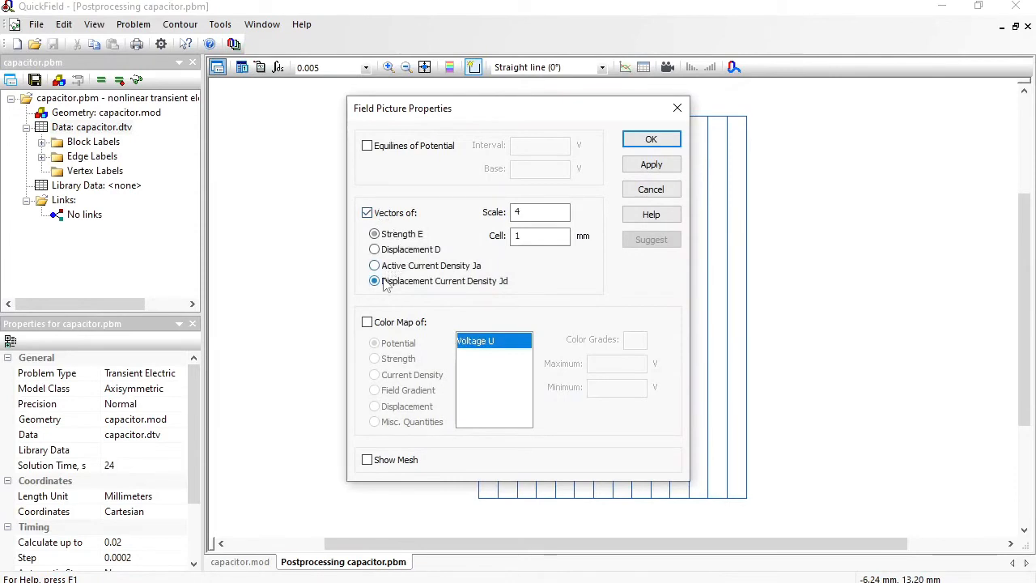
{"action": "left_click", "coordinate": [534, 213]}
{"action": "left_click", "coordinate": [648, 139]}
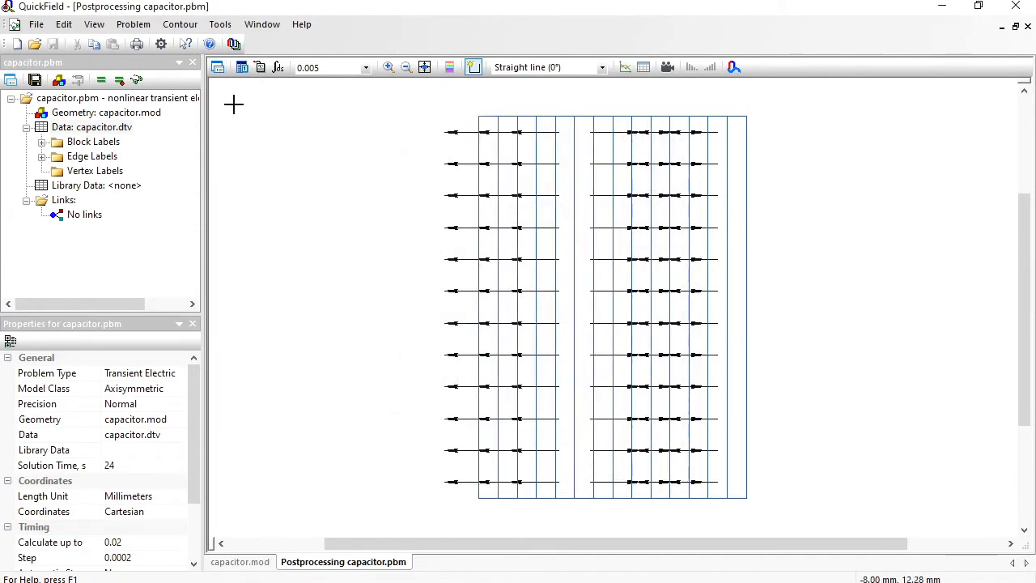
- Set the scale of the Displacement Current Density Jd vectors to 1
{"action": "left_click", "coordinate": [217, 68]}
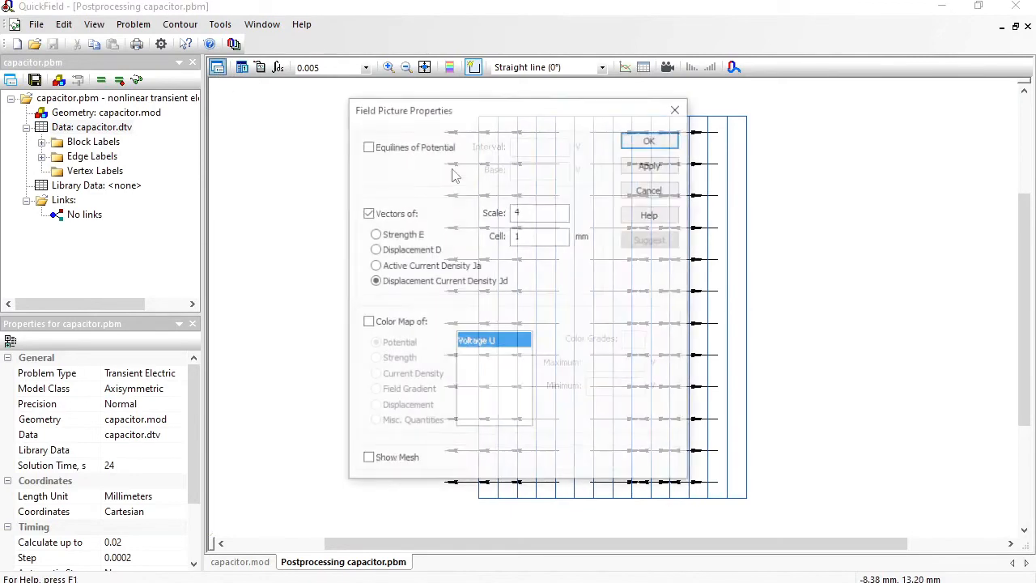
{"action": "double_click", "coordinate": [554, 212]}
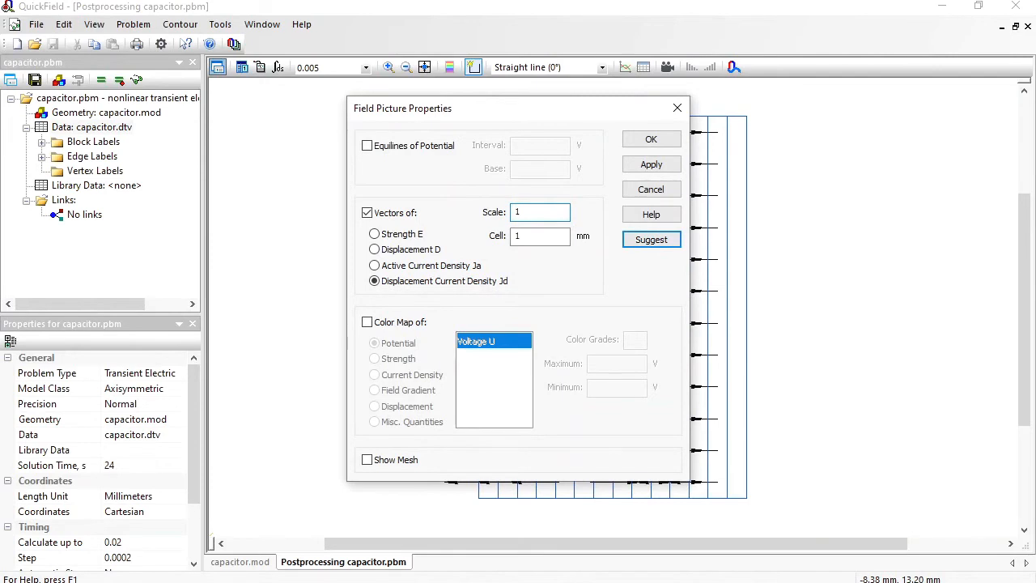
{"action": "left_click", "coordinate": [644, 139]}
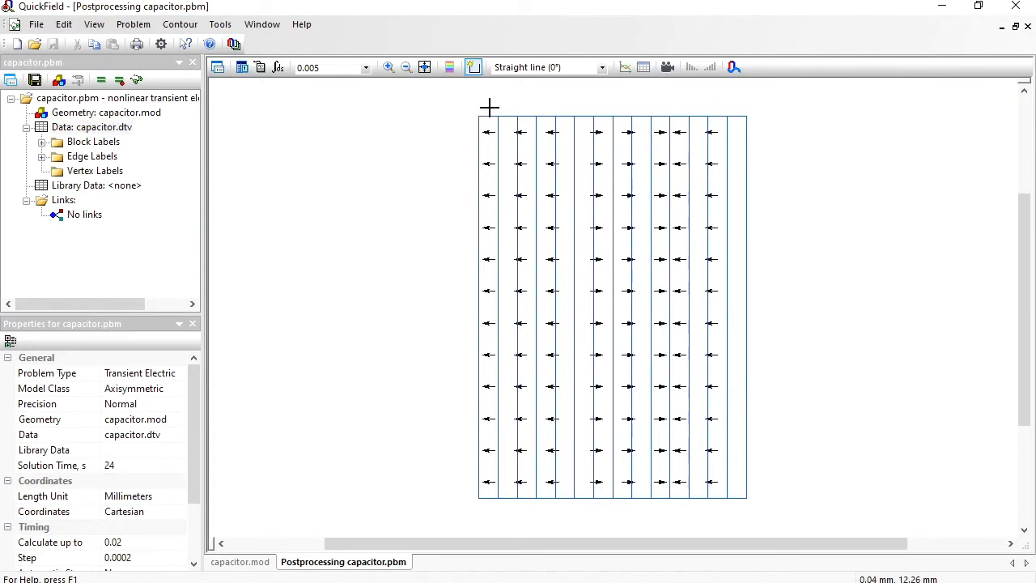
- Draw a vertical contour line about 12.8 mm long through the first layer from the axis side and calculate the reactive current through it
{"action": "left_click_drag", "start_coordinate": [489, 110], "coordinate": [488, 507]}
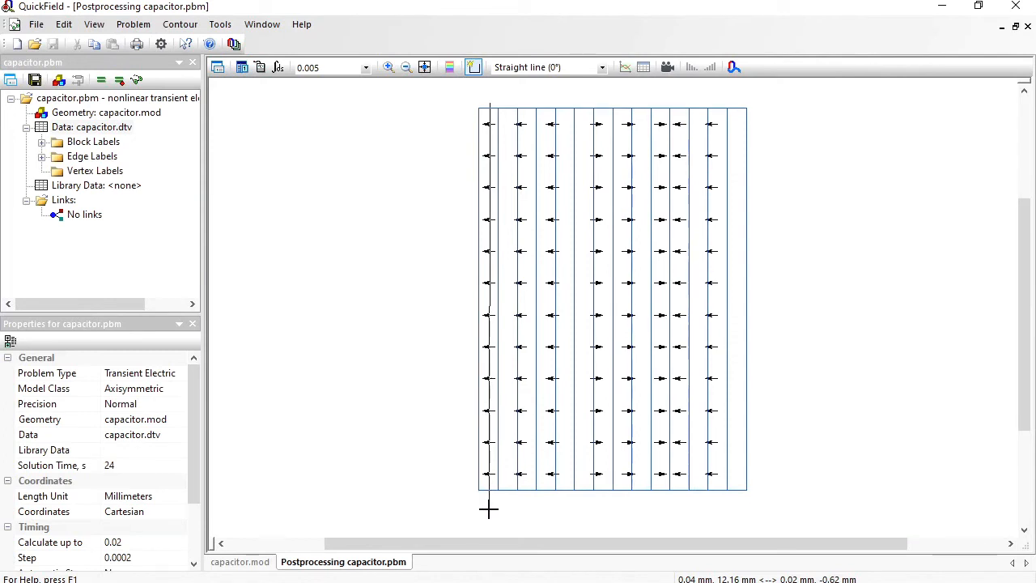
{"action": "left_click", "coordinate": [277, 67]}
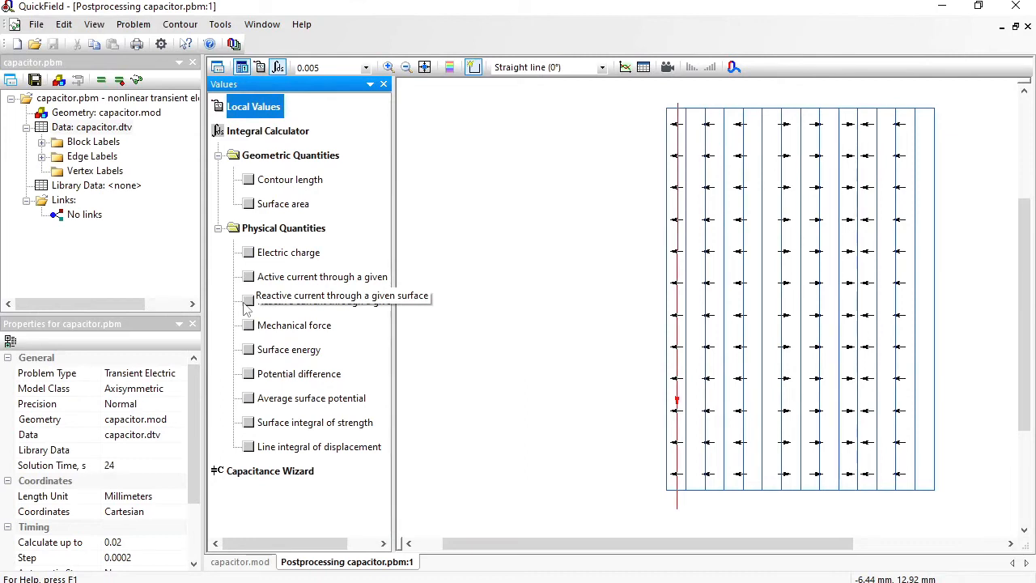
{"action": "left_click", "coordinate": [247, 301]}
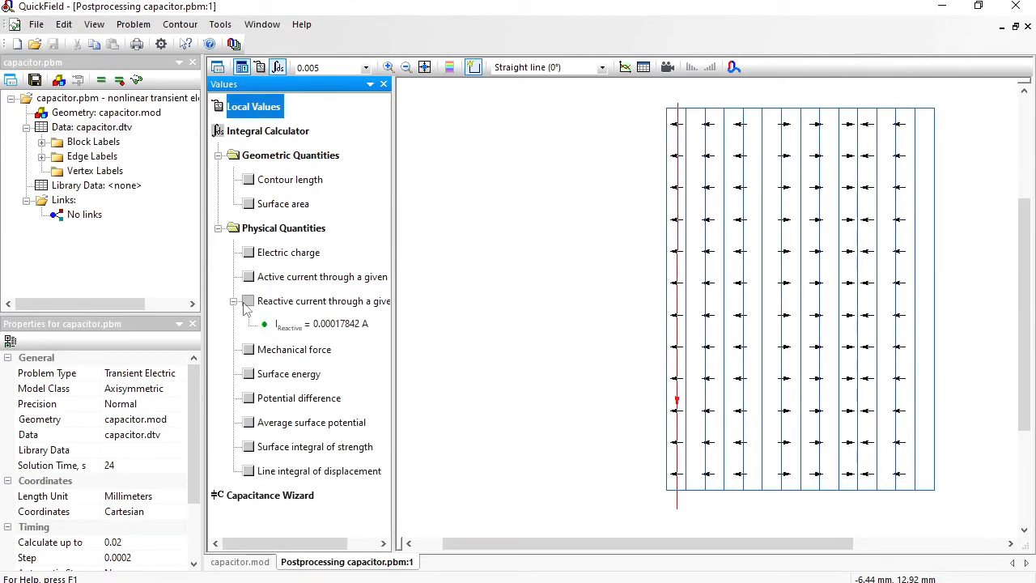
{"action": "left_click", "coordinate": [348, 328]}
{"action": "left_click", "coordinate": [693, 457]}
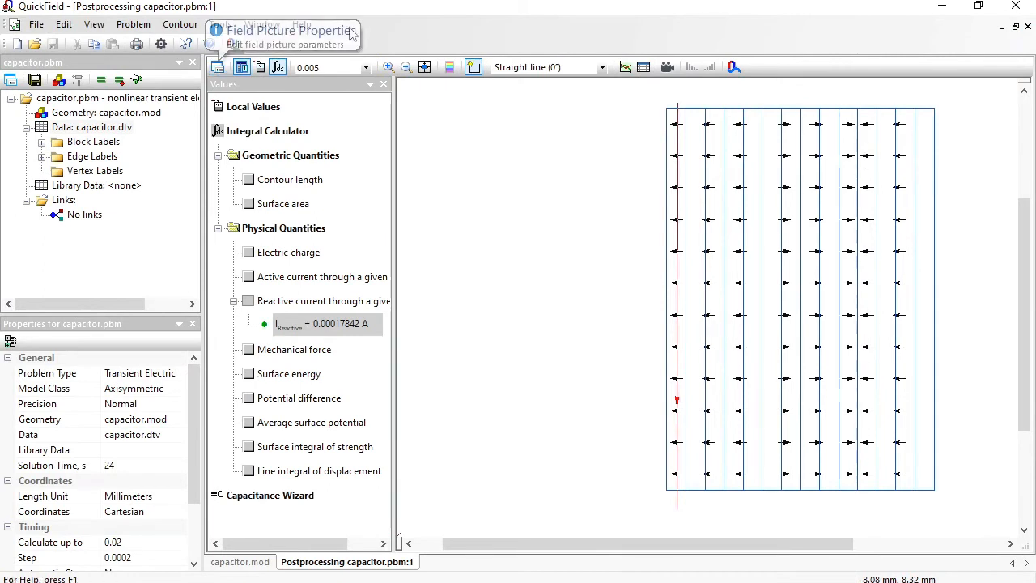
- Set the cell size of the Displacement Current Density Jd vectors to 0.4 mm in the field picture
{"action": "left_click", "coordinate": [242, 67]}
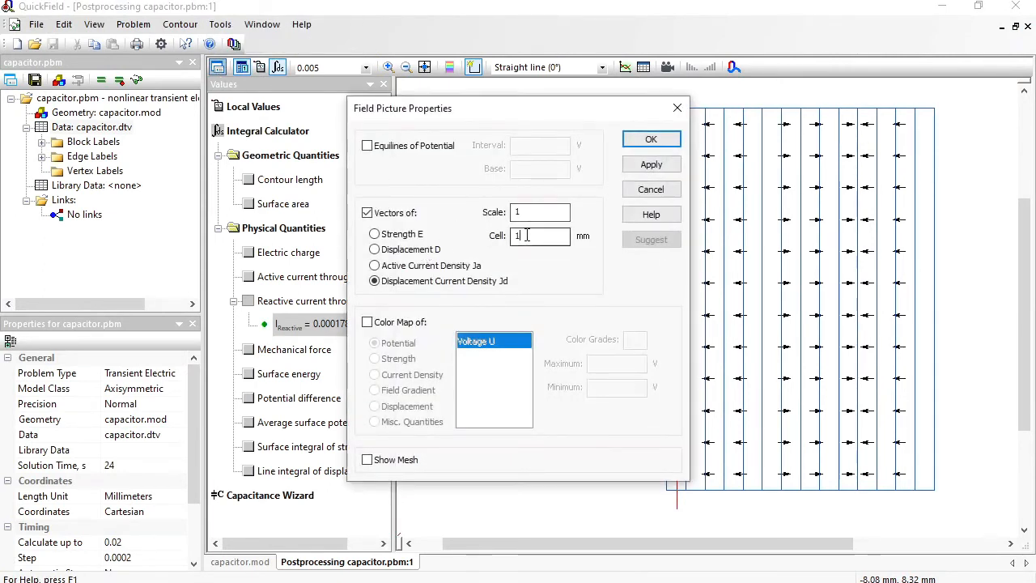
{"action": "left_click_drag", "start_coordinate": [527, 237], "coordinate": [486, 236]}
{"action": "type", "text": "0.4"}
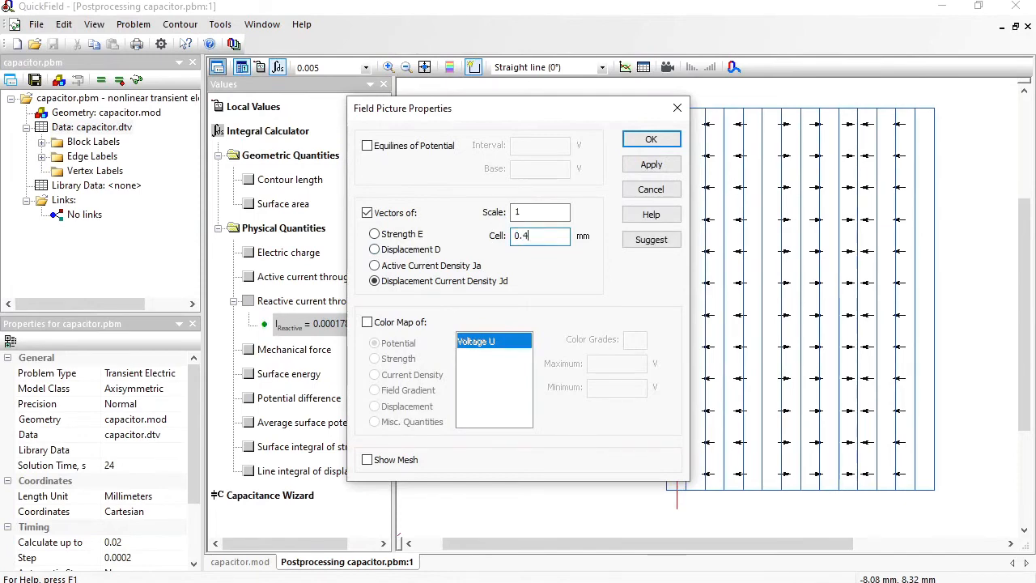
{"action": "key", "text": "Return"}
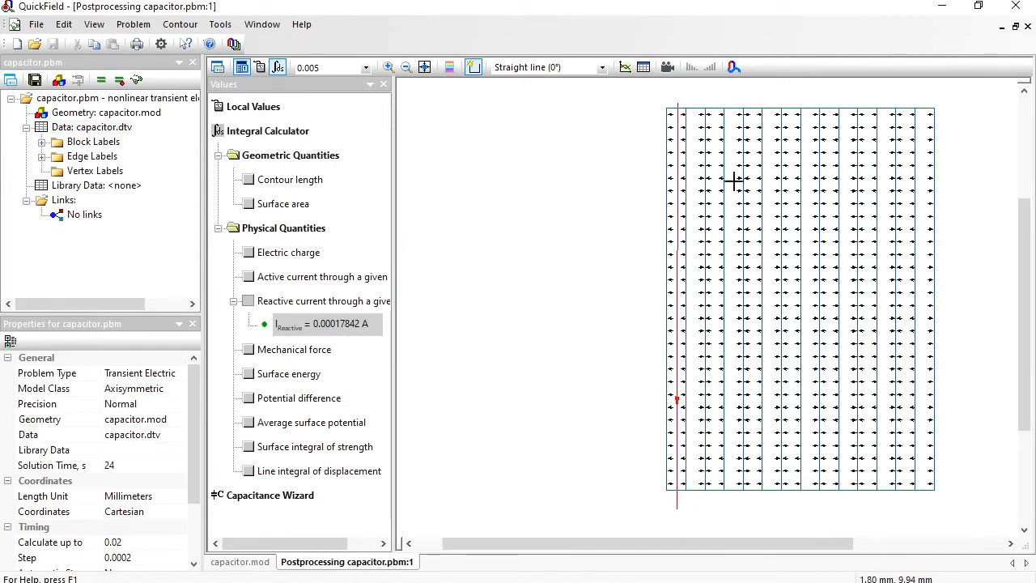
- Extend the contour as a zigzag line running up and down through all remaining layers of the capacitor
{"action": "mouse_move", "coordinate": [700, 505]}
{"action": "left_mouse_down"}
{"action": "mouse_move", "coordinate": [694, 86]}
{"action": "mouse_move", "coordinate": [689, 118]}
{"action": "mouse_move", "coordinate": [715, 115]}
{"action": "mouse_move", "coordinate": [717, 510]}
{"action": "mouse_move", "coordinate": [728, 497]}
{"action": "mouse_move", "coordinate": [745, 231]}
{"action": "mouse_move", "coordinate": [731, 106]}
{"action": "left_mouse_up"}
{"action": "left_click_drag", "start_coordinate": [732, 106], "coordinate": [754, 123]}
{"action": "mouse_move", "coordinate": [753, 123]}
{"action": "left_mouse_down"}
{"action": "mouse_move", "coordinate": [755, 515]}
{"action": "mouse_move", "coordinate": [770, 504]}
{"action": "mouse_move", "coordinate": [790, 226]}
{"action": "mouse_move", "coordinate": [772, 99]}
{"action": "mouse_move", "coordinate": [795, 238]}
{"action": "mouse_move", "coordinate": [793, 513]}
{"action": "mouse_move", "coordinate": [810, 500]}
{"action": "mouse_move", "coordinate": [811, 102]}
{"action": "mouse_move", "coordinate": [823, 161]}
{"action": "mouse_move", "coordinate": [821, 478]}
{"action": "mouse_move", "coordinate": [849, 497]}
{"action": "mouse_move", "coordinate": [847, 97]}
{"action": "mouse_move", "coordinate": [860, 111]}
{"action": "mouse_move", "coordinate": [869, 503]}
{"action": "mouse_move", "coordinate": [885, 492]}
{"action": "mouse_move", "coordinate": [886, 100]}
{"action": "mouse_move", "coordinate": [901, 102]}
{"action": "mouse_move", "coordinate": [906, 503]}
{"action": "mouse_move", "coordinate": [918, 499]}
{"action": "mouse_move", "coordinate": [925, 465]}
{"action": "mouse_move", "coordinate": [922, 98]}
{"action": "left_mouse_up"}
- Show the time plot of the reactive current through the zigzag contour and open its time table
{"action": "left_click", "coordinate": [317, 326]}
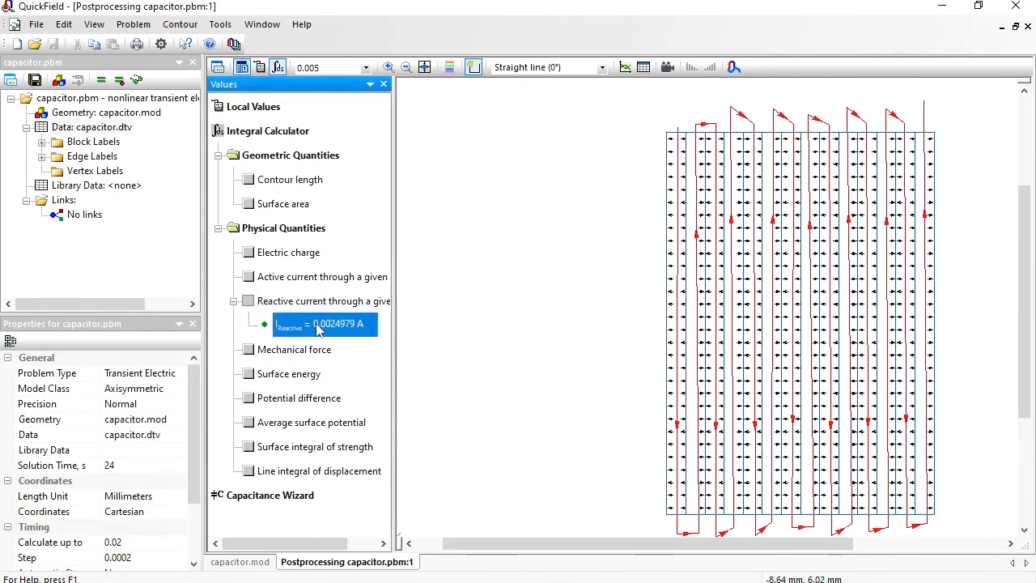
{"action": "right_click", "coordinate": [317, 326]}
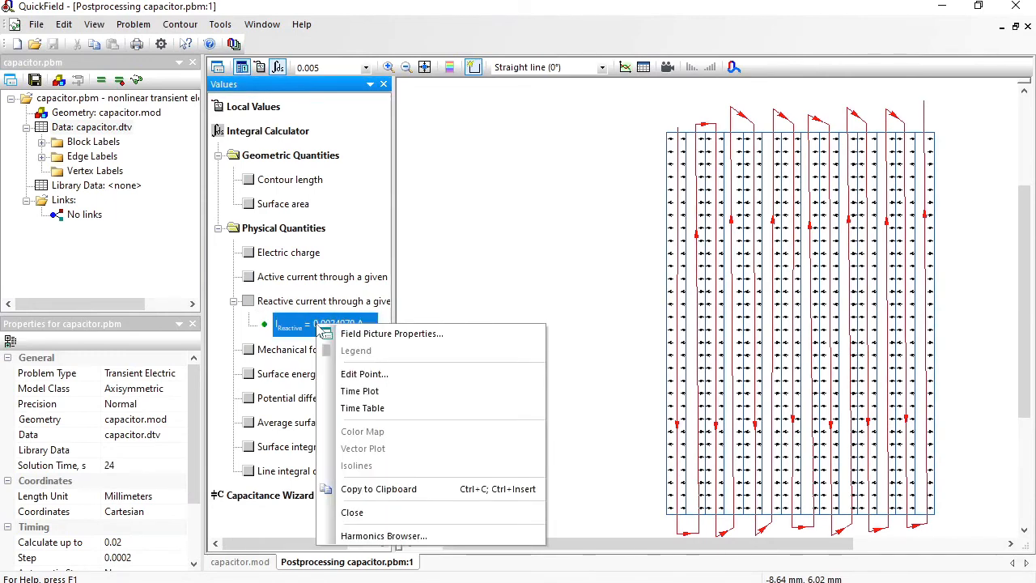
{"action": "left_click", "coordinate": [410, 392]}
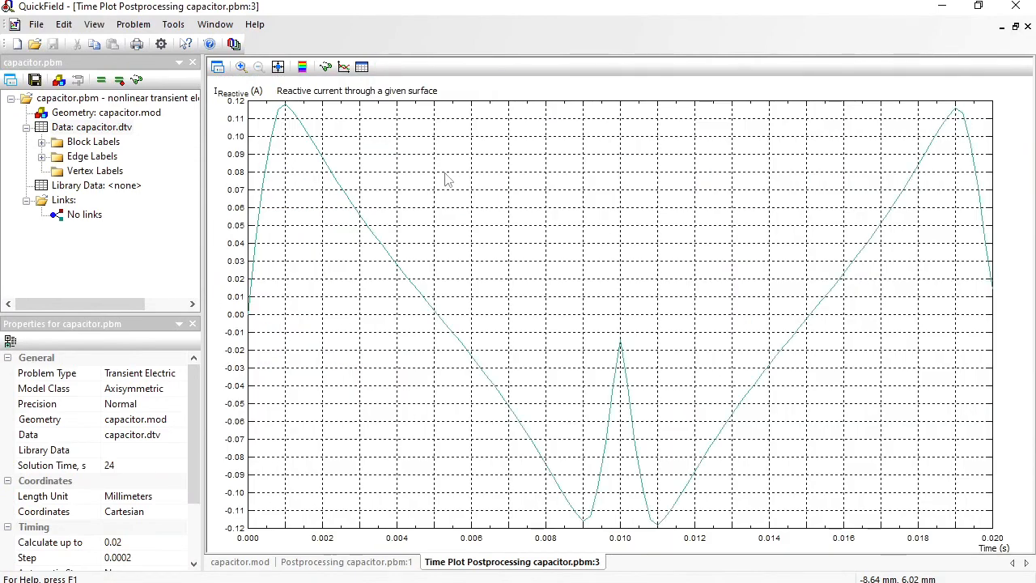
{"action": "right_click", "coordinate": [365, 155]}
{"action": "left_click", "coordinate": [459, 197]}
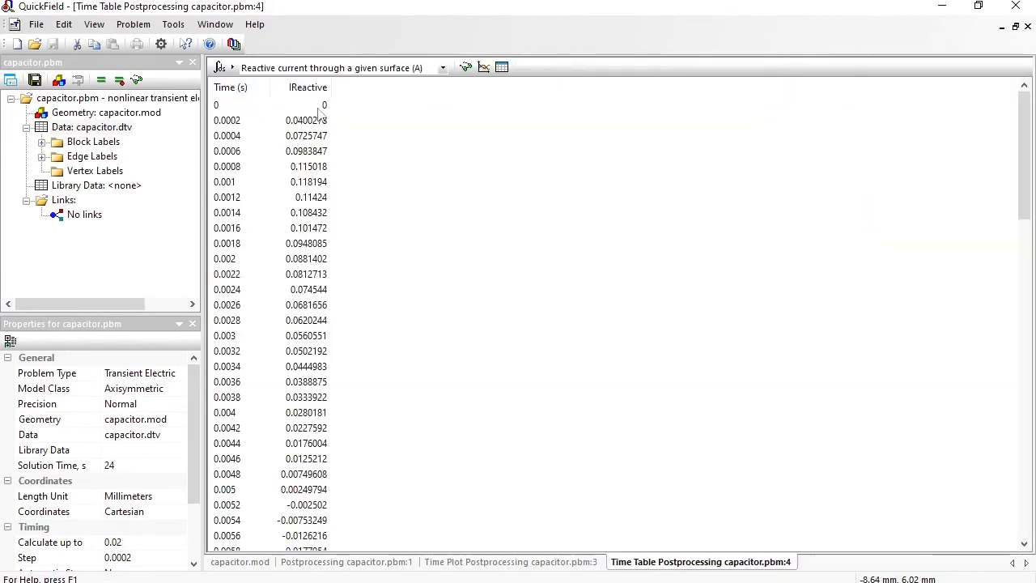
- Copy all rows of the reactive current time table into LibreOffice Calc at cell B3, importing the text separated by tab and space
{"action": "left_click", "coordinate": [348, 135]}
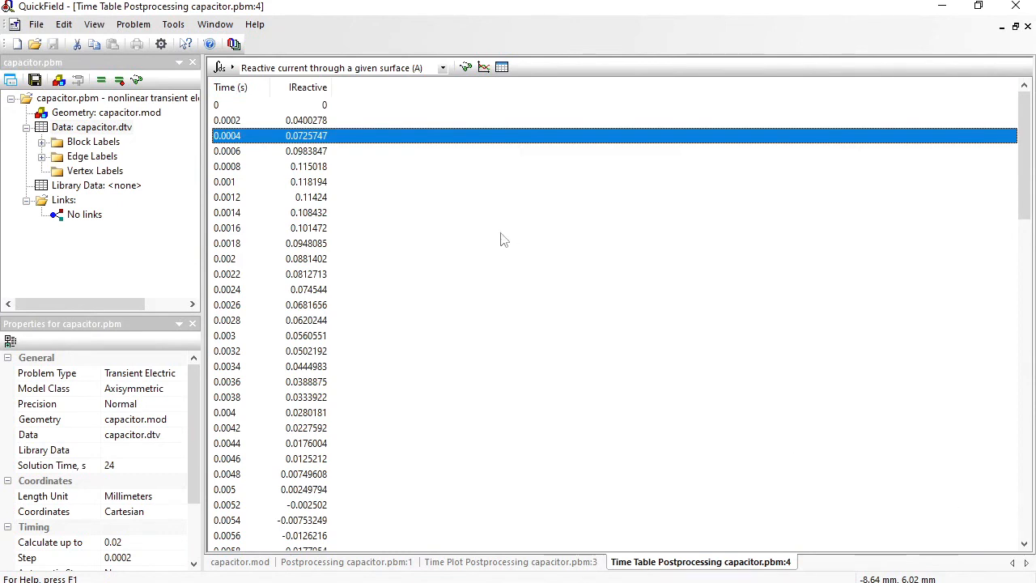
{"action": "left_click", "coordinate": [37, 23]}
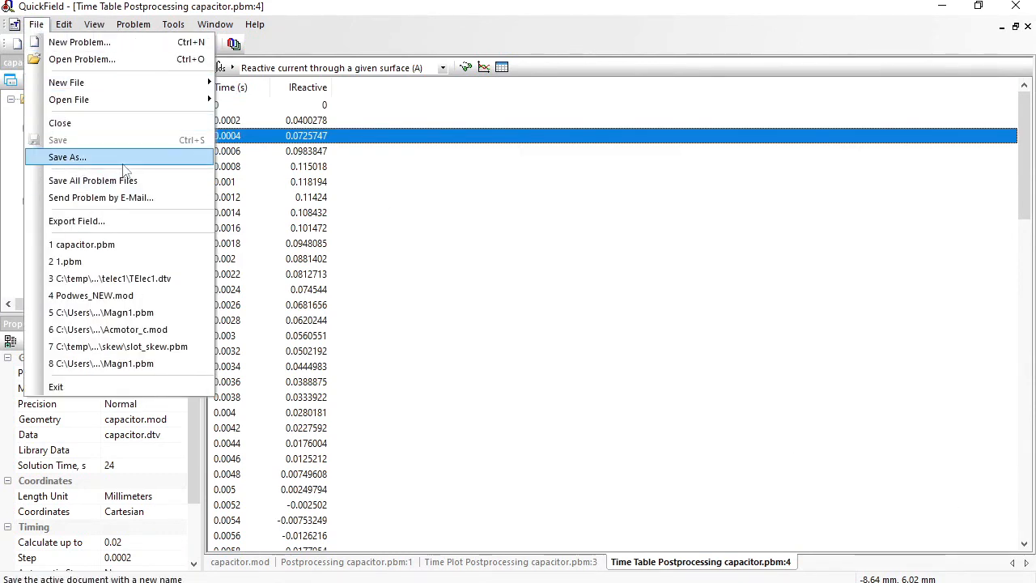
{"action": "left_click", "coordinate": [430, 14]}
{"action": "key", "text": "ctrl+a"}
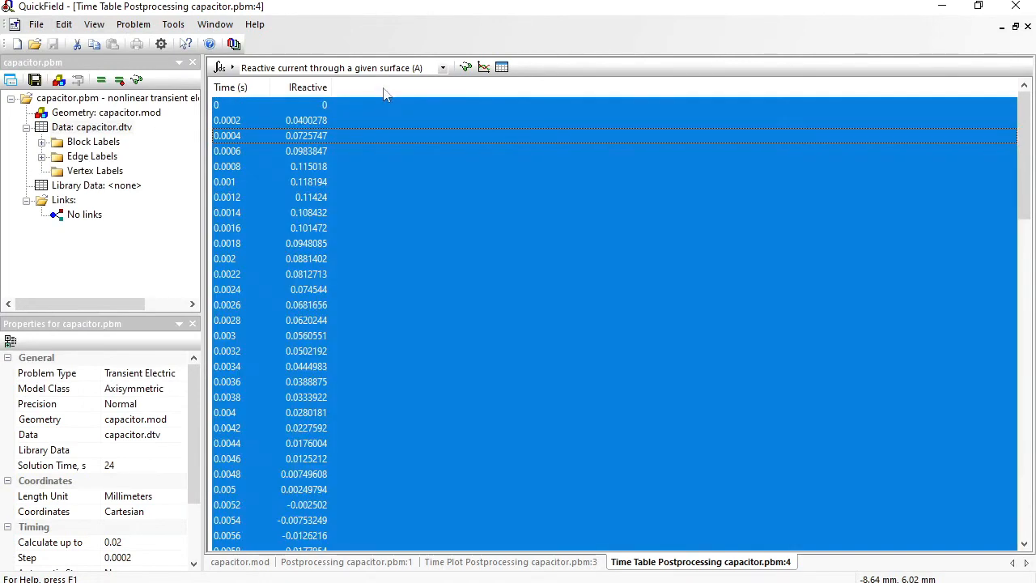
{"action": "key", "text": "alt+Tab"}
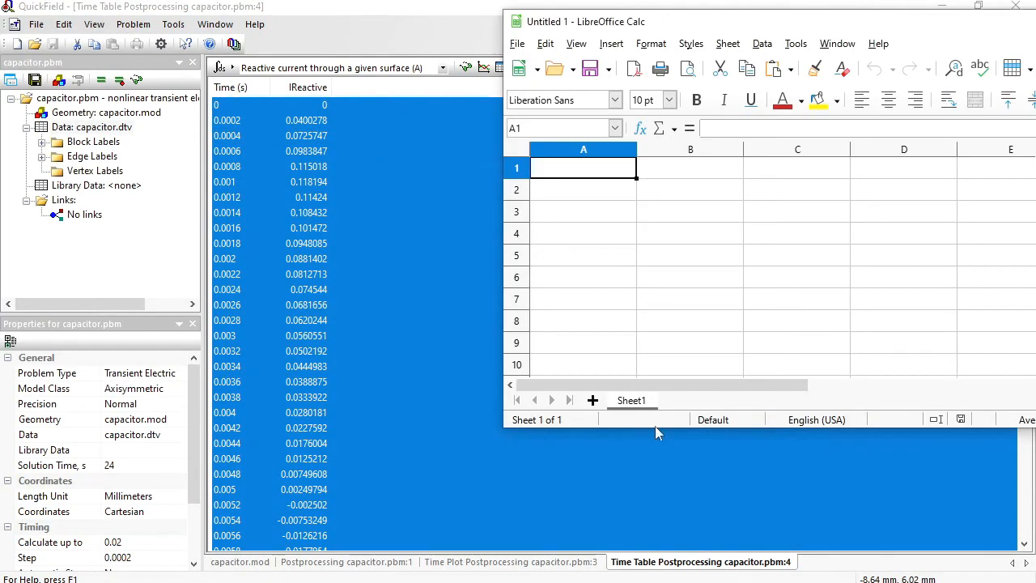
{"action": "left_click", "coordinate": [670, 208]}
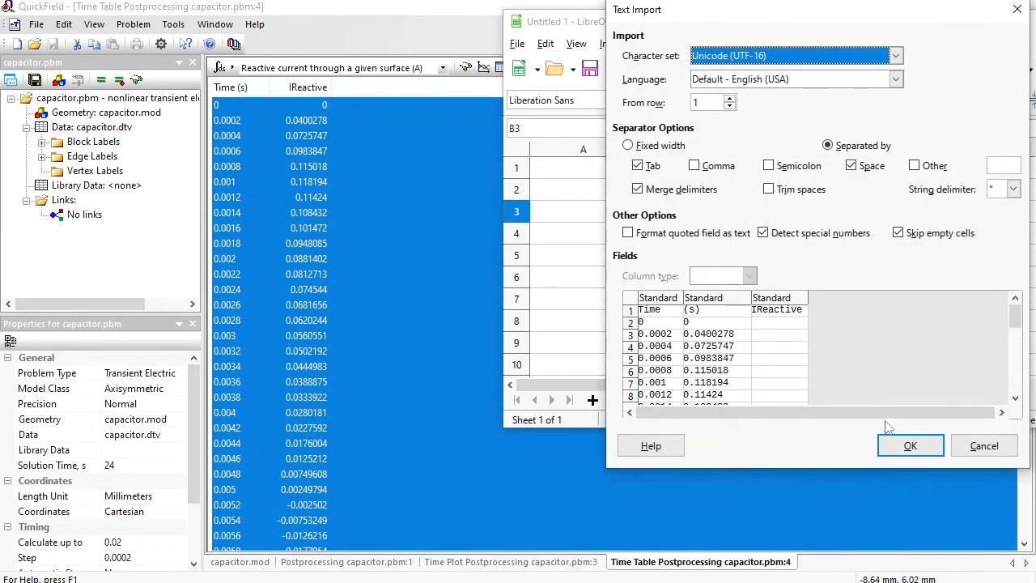
{"action": "left_click", "coordinate": [907, 441]}
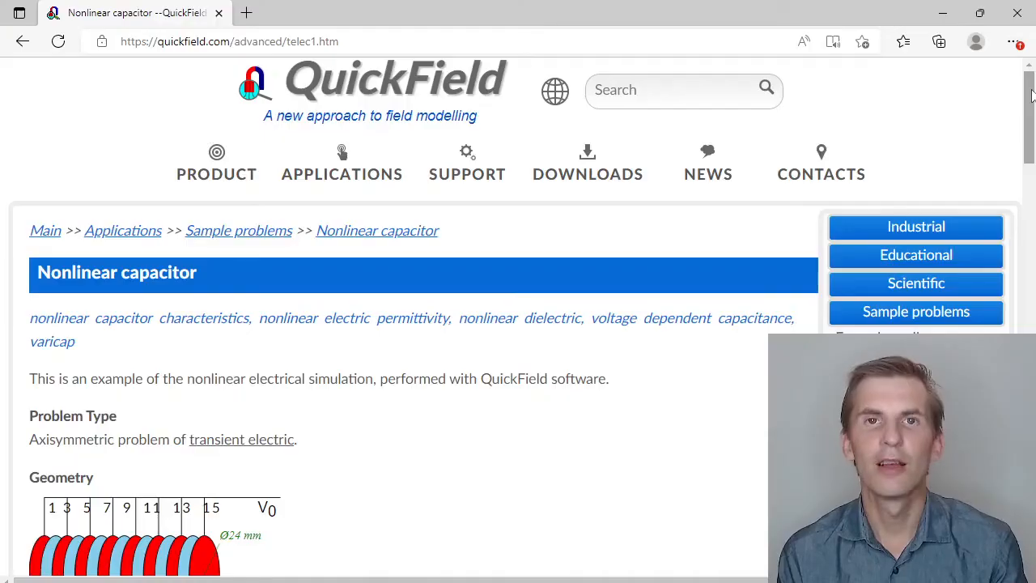
- In the web browser, examine the simulation files download and QuickField Edition information on the Nonlinear capacitor example page
{"action": "left_click_drag", "start_coordinate": [1031, 95], "coordinate": [1032, 432]}
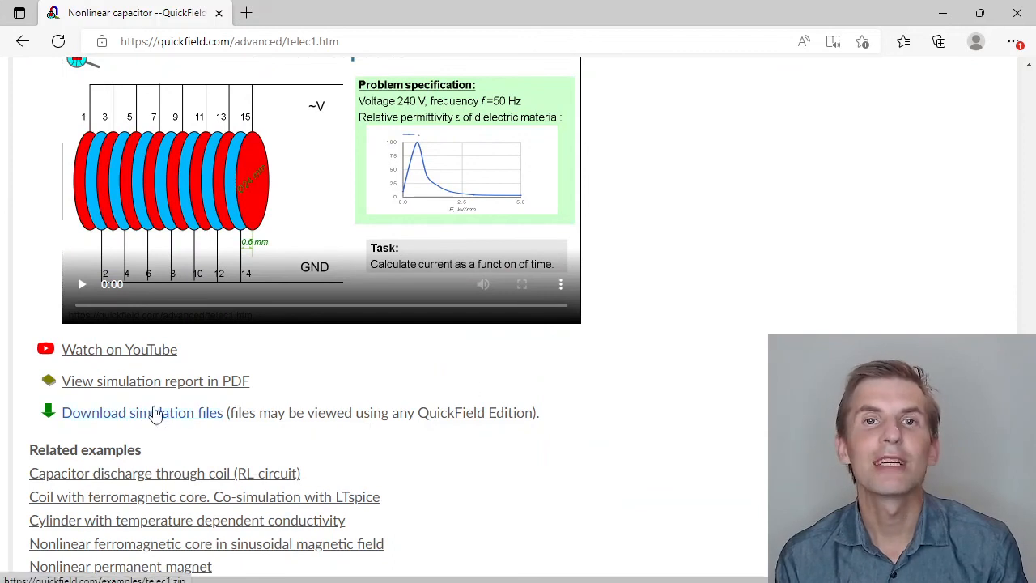
{"action": "mouse_move", "coordinate": [423, 413]}
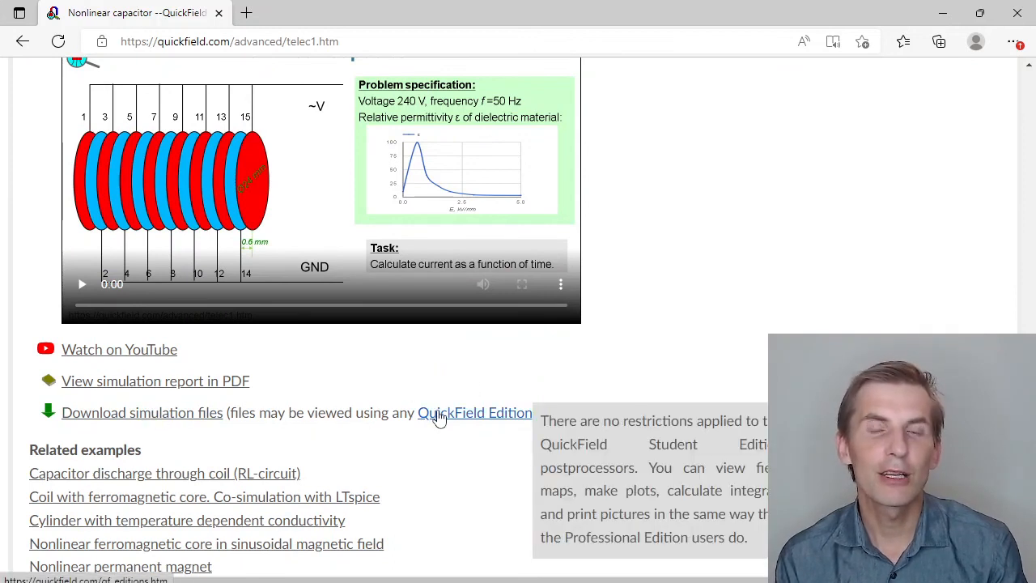